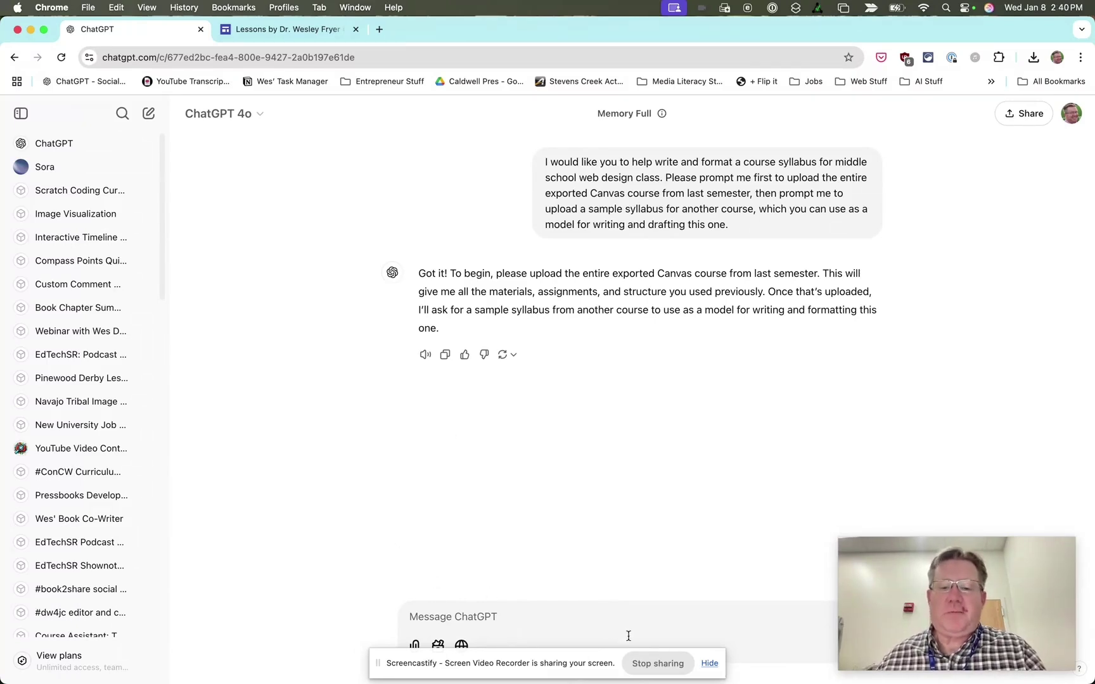
Step: Attach the exported WEB-DESIGN-P8 Canvas course zip archive from the Desktop folder to the chat message
left_click(709, 663)
left_click(709, 663)
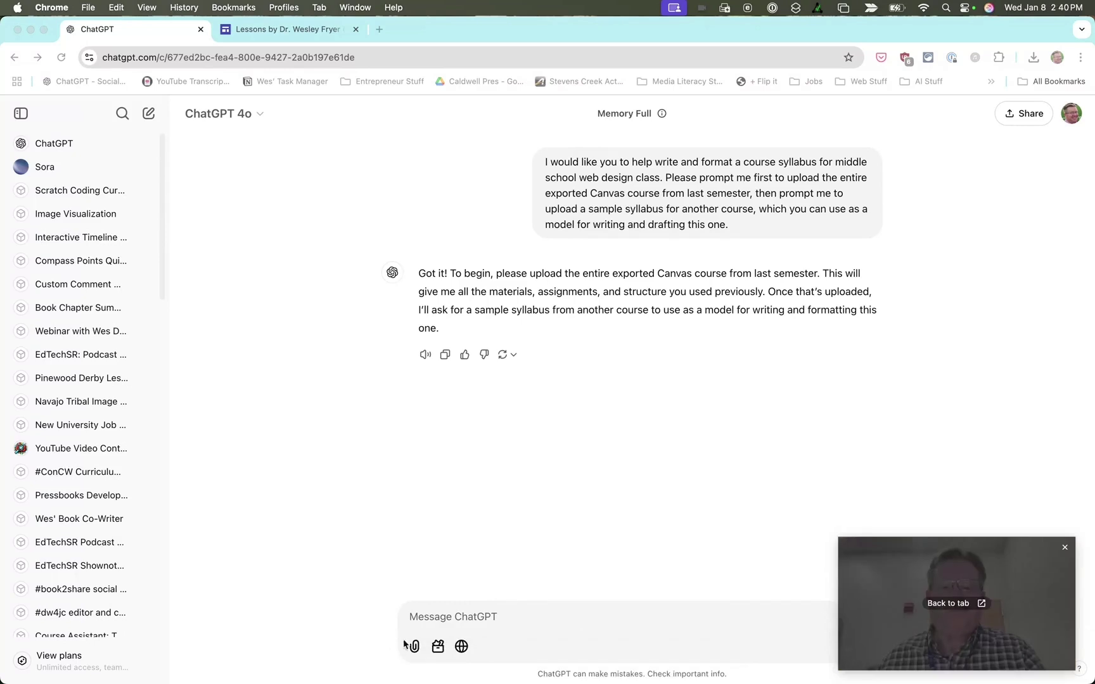
left_click(413, 647)
left_click(414, 646)
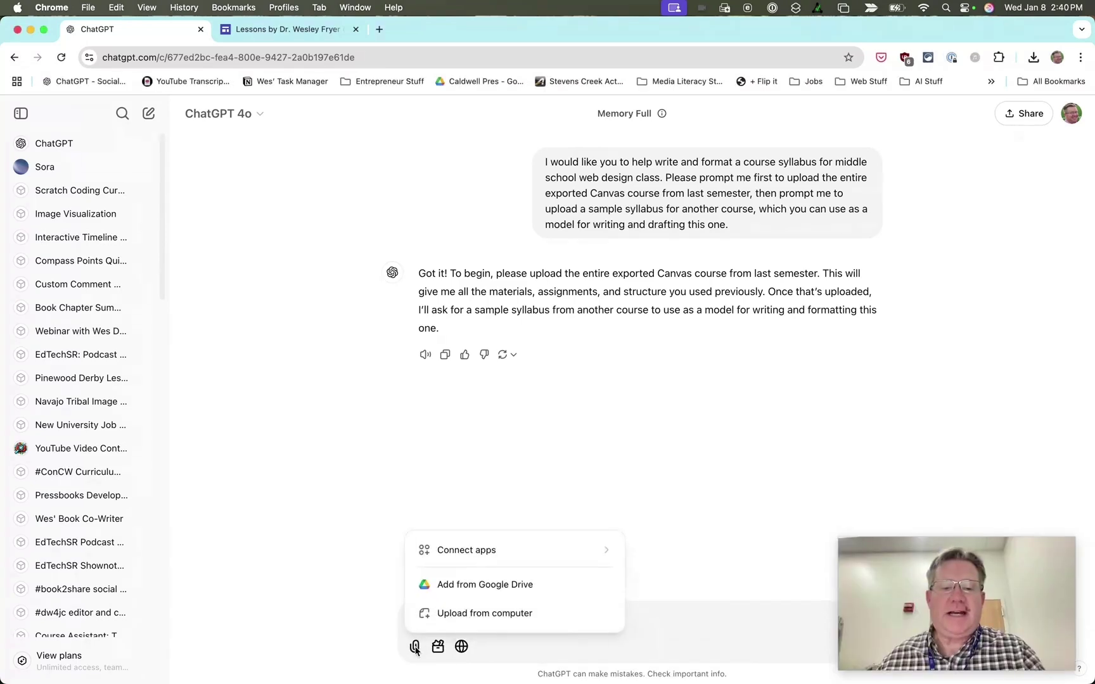
left_click(448, 613)
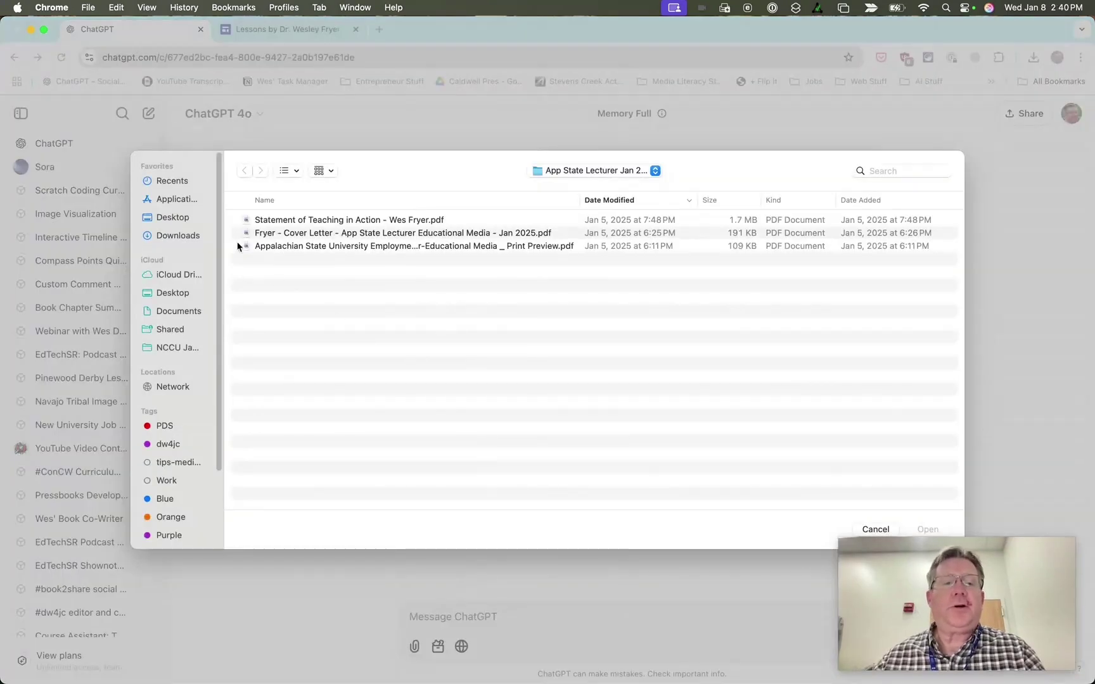
left_click(172, 218)
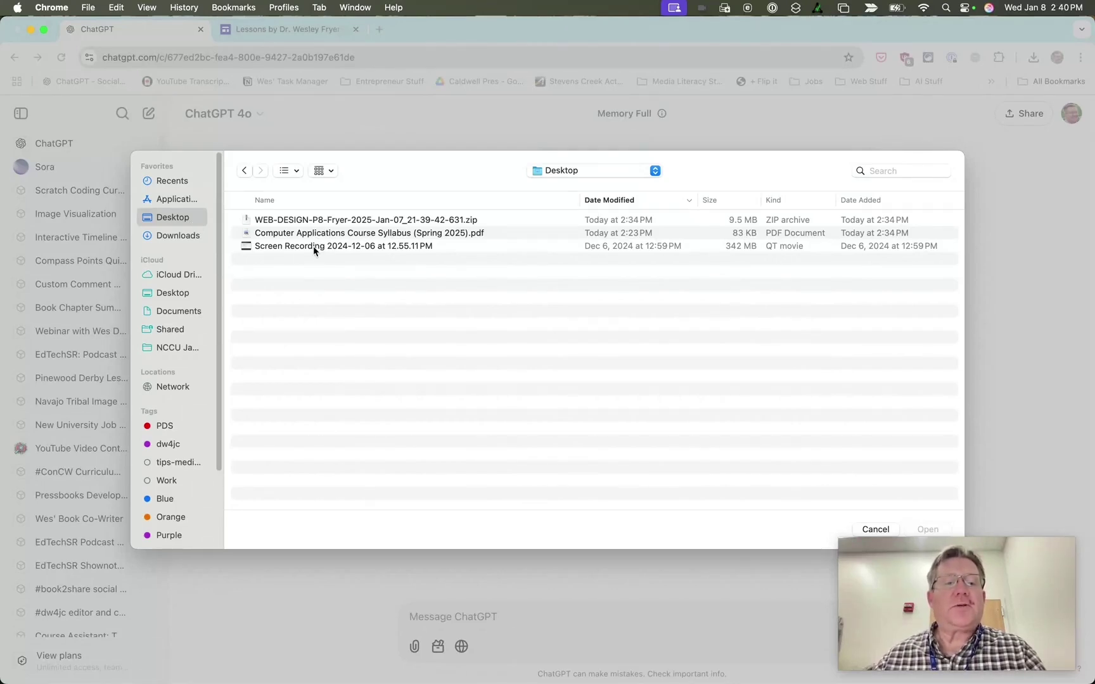
double_click(304, 221)
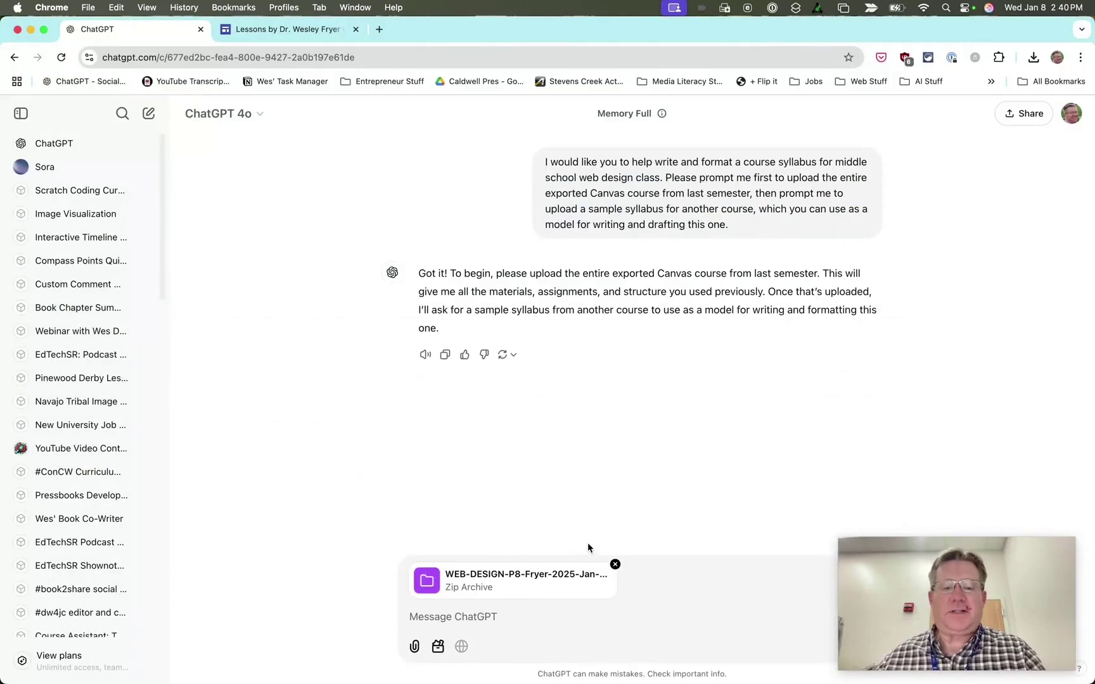
Step: Send the zip with the message "Here is the exported Canvas course, also here is the course description which I want included also."
left_click(454, 617)
type("Here is the")
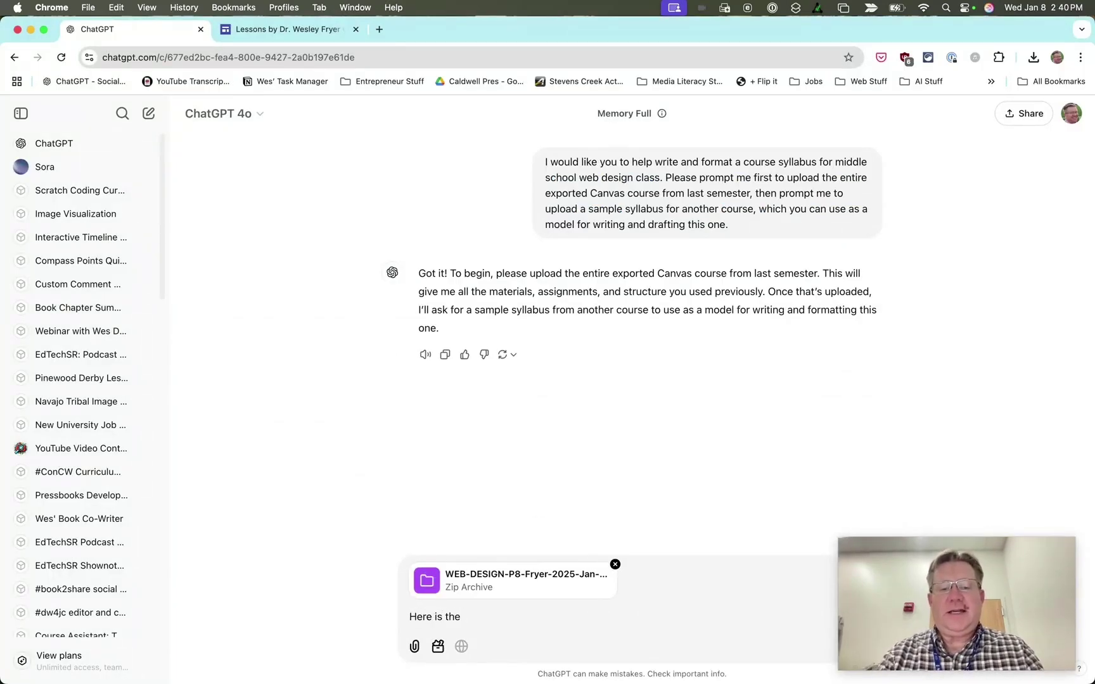
type(" exported ")
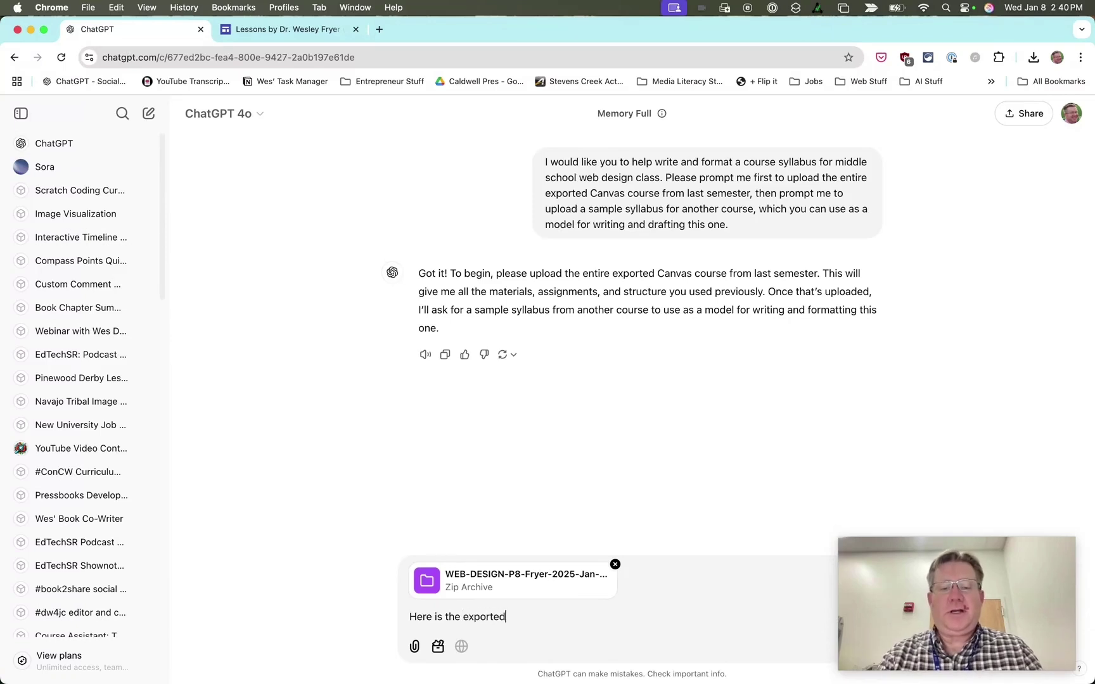
type("Canvas co")
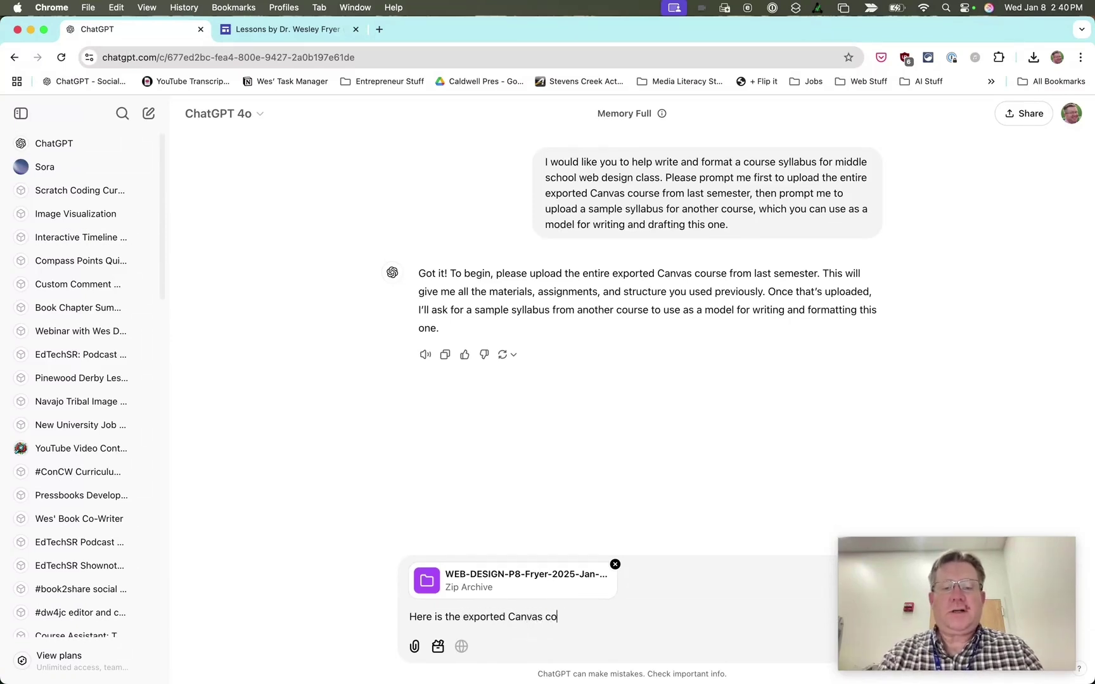
type("urse, also here is the course description which I want includ")
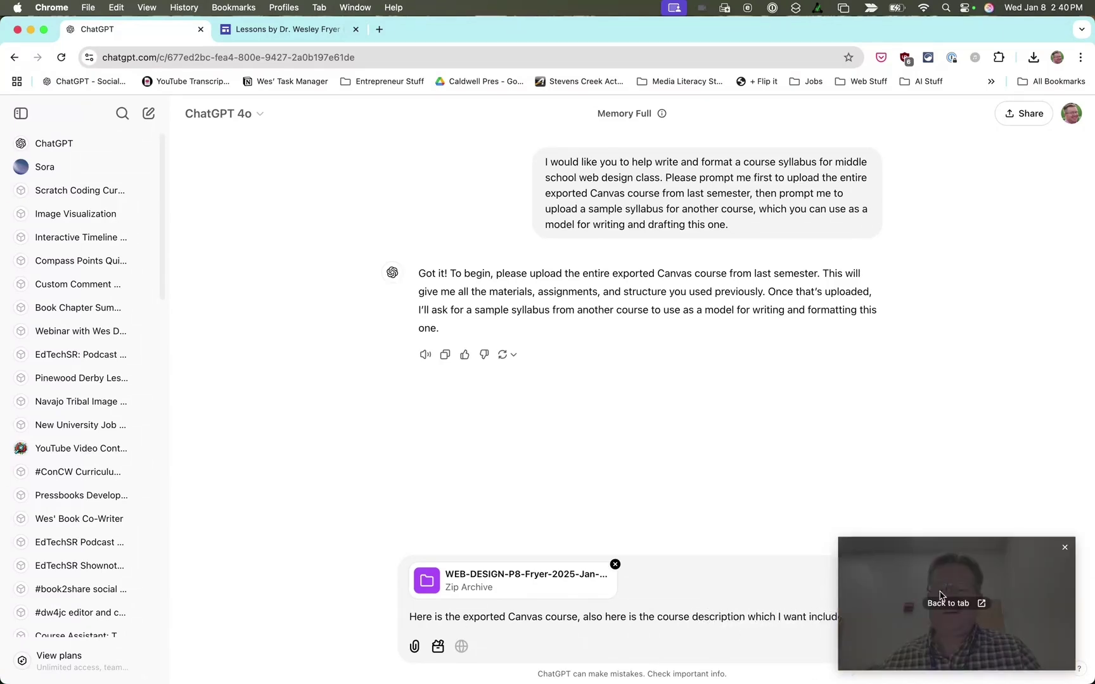
left_click_drag(956, 562, 835, 572)
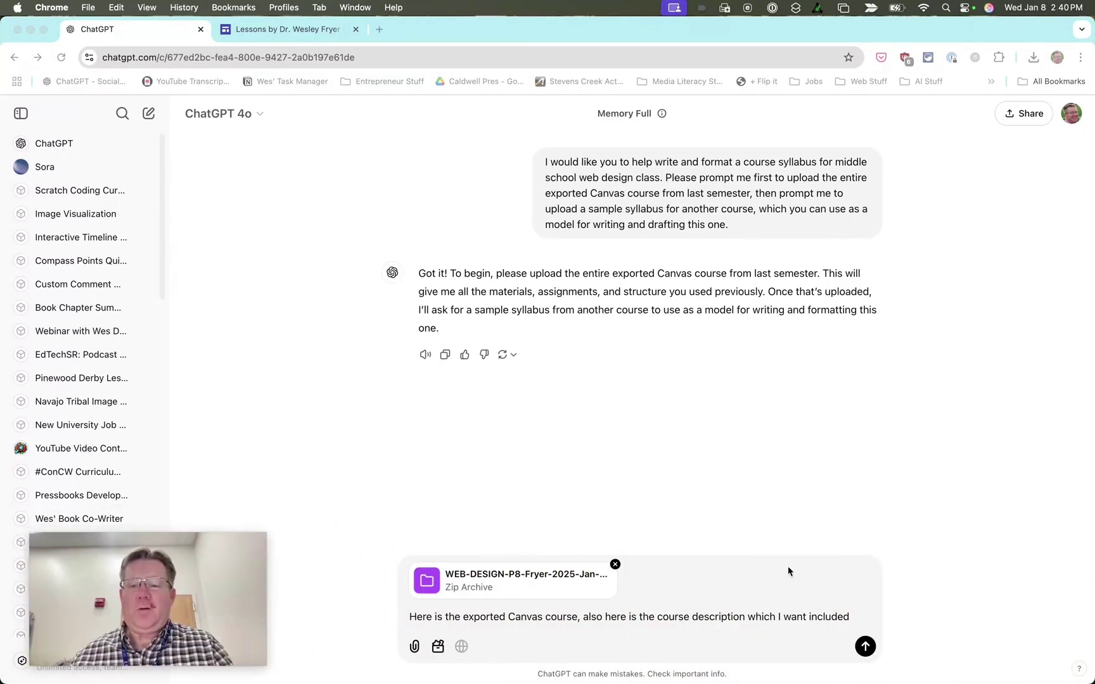
left_click(860, 620)
type("also.")
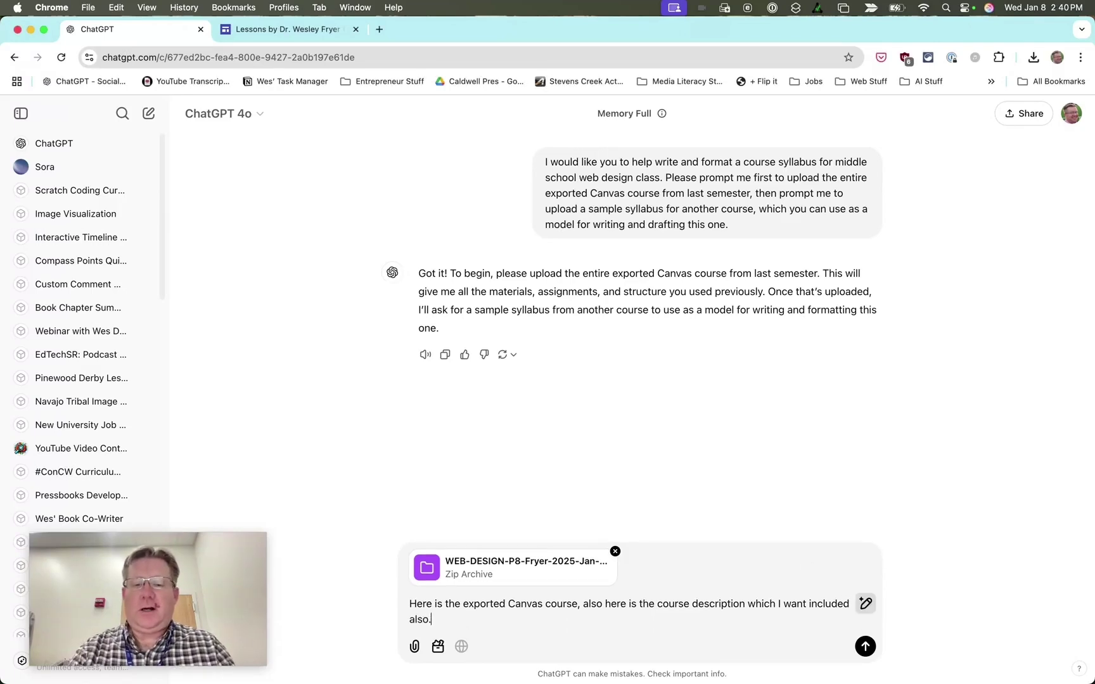
key("Return")
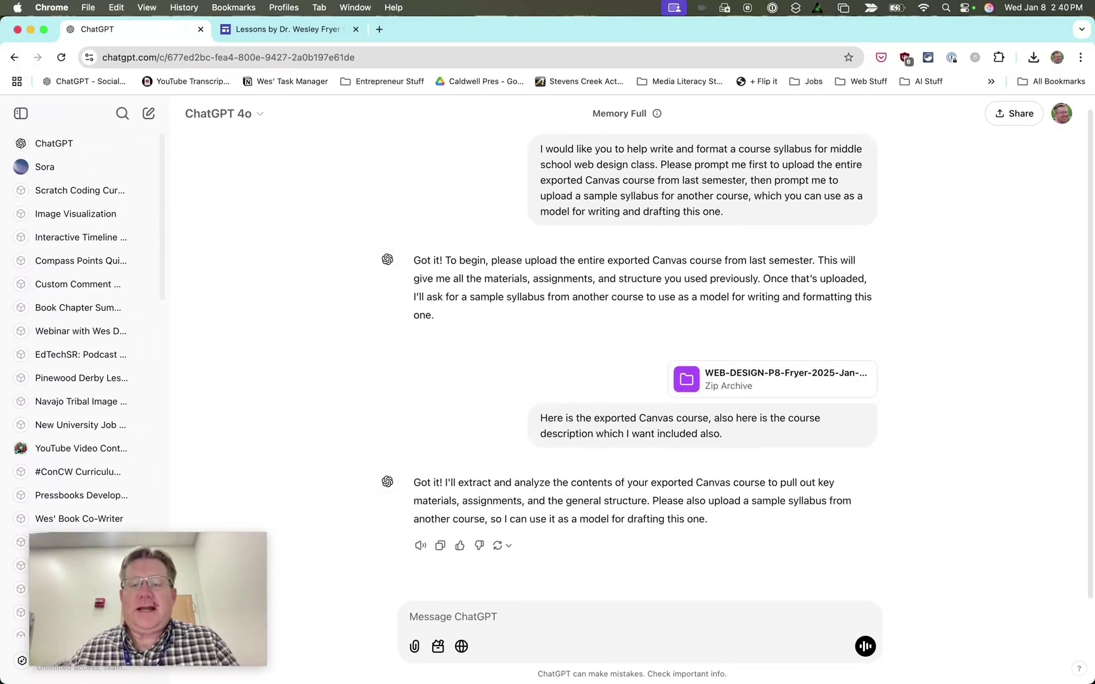
Step: Upload "Computer Applications Course Syllabus (Spring 2025).pdf" from the Desktop folder and send it as the sample syllabus
left_click(415, 646)
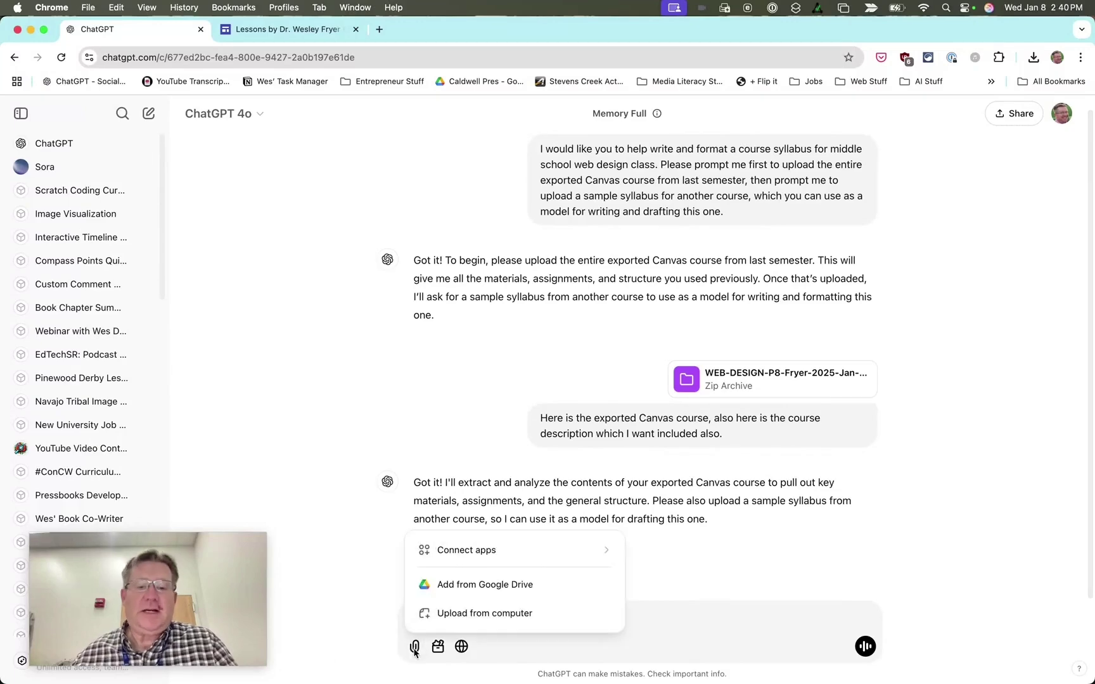
left_click(447, 615)
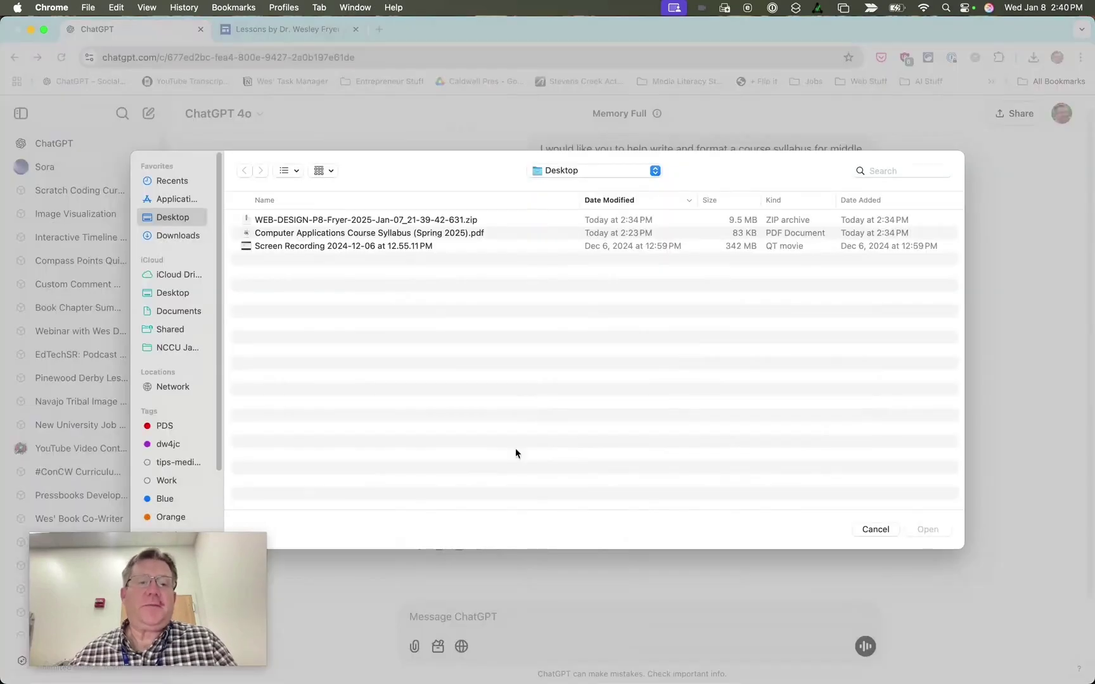
double_click(318, 233)
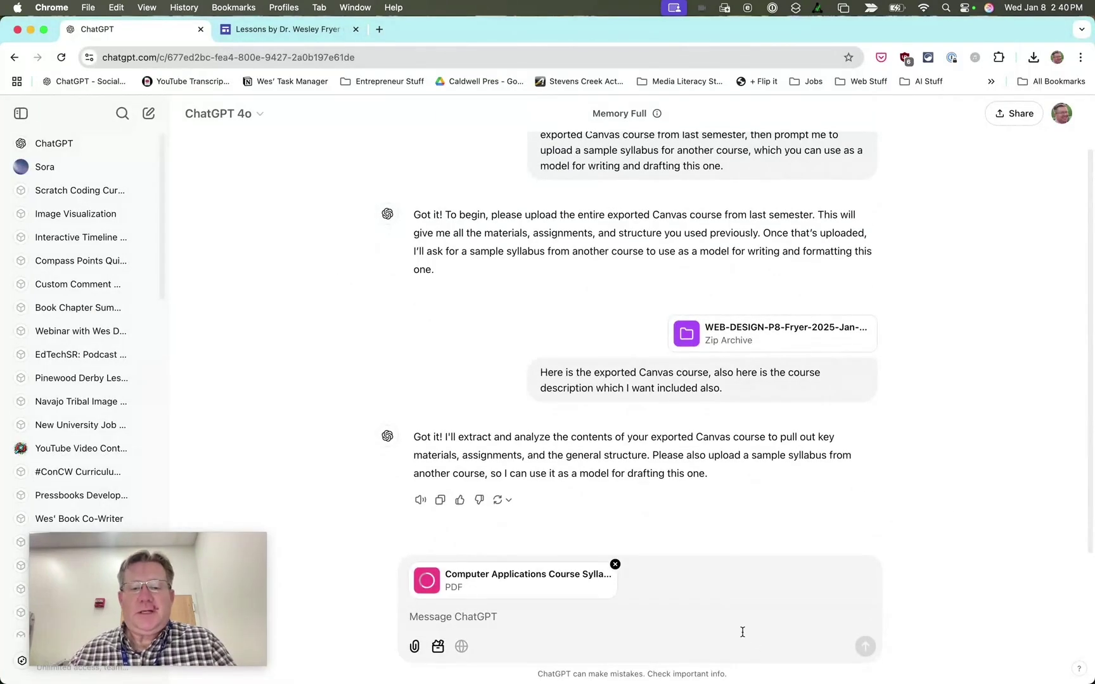
left_click(871, 640)
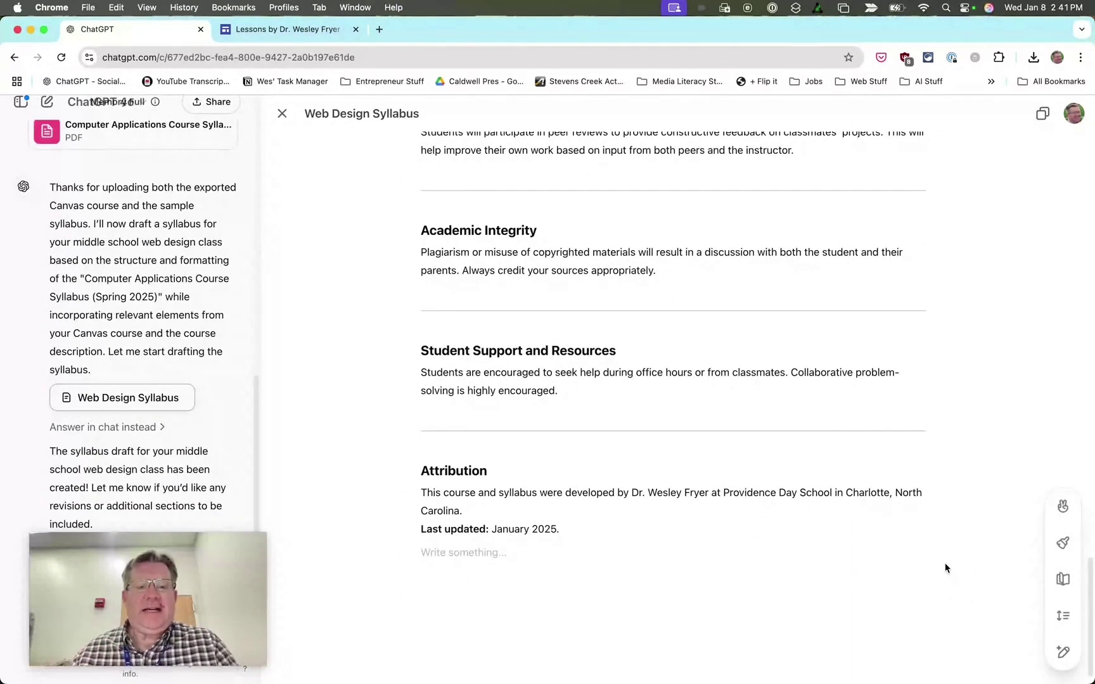
Step: Read through the generated Web Design Syllabus draft from its heading down to the Technology Requirements section
left_click_drag(227, 566, 1009, 536)
scroll(600, 425, "up", 10)
scroll(600, 425, "up", 10)
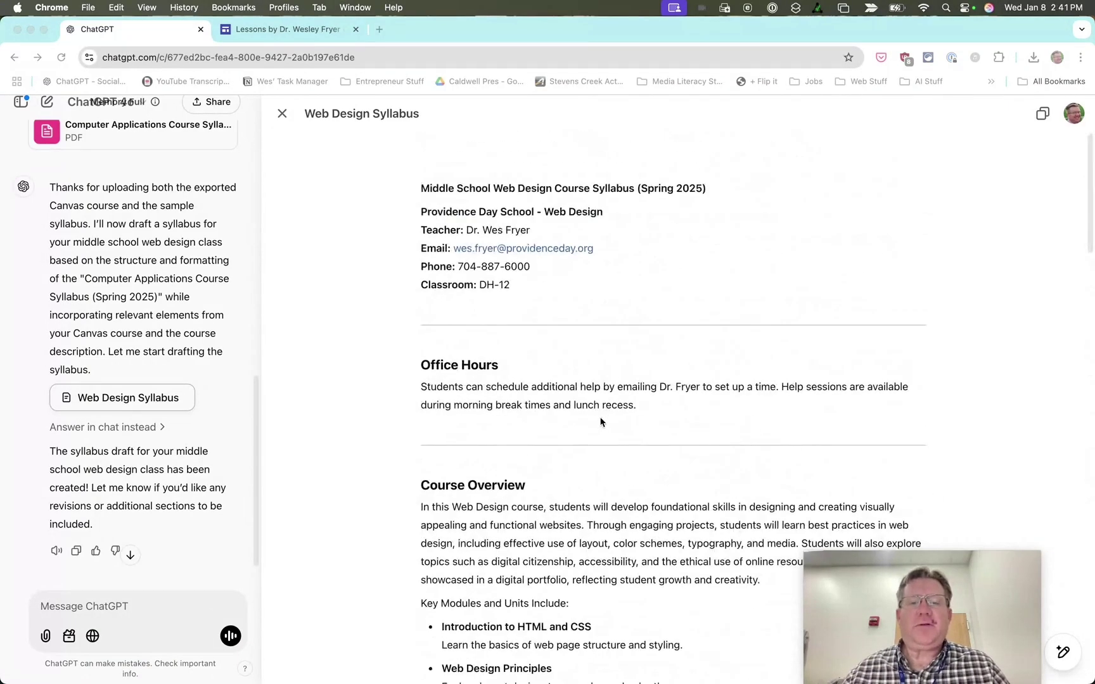
scroll(601, 422, "down", 2)
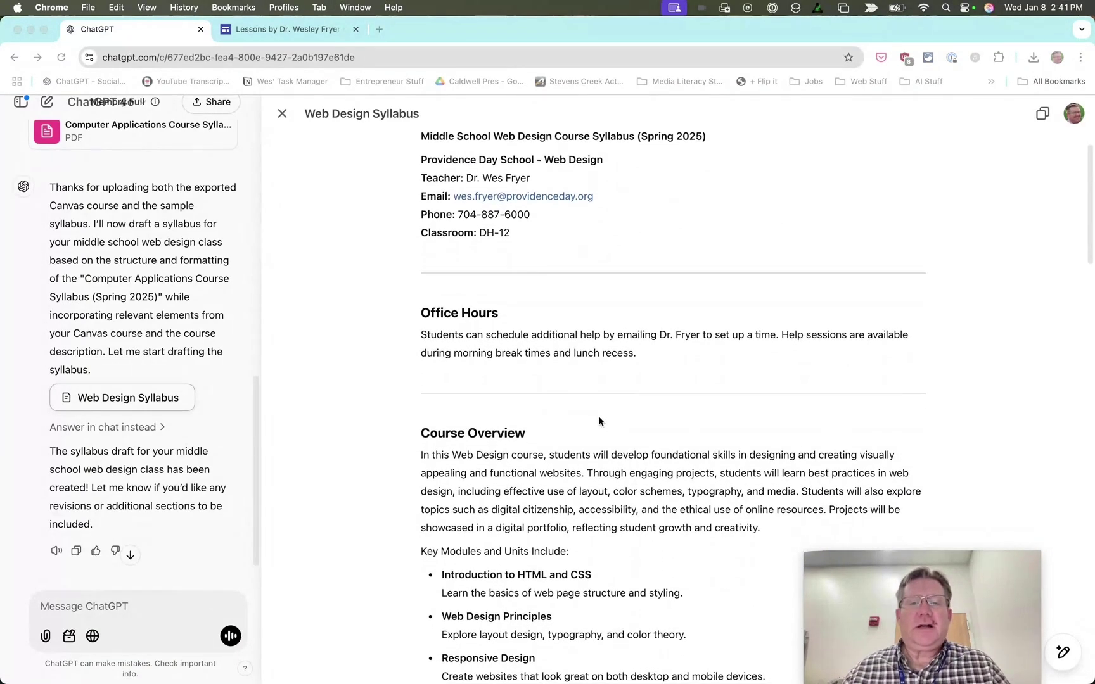
scroll(600, 421, "down", 1)
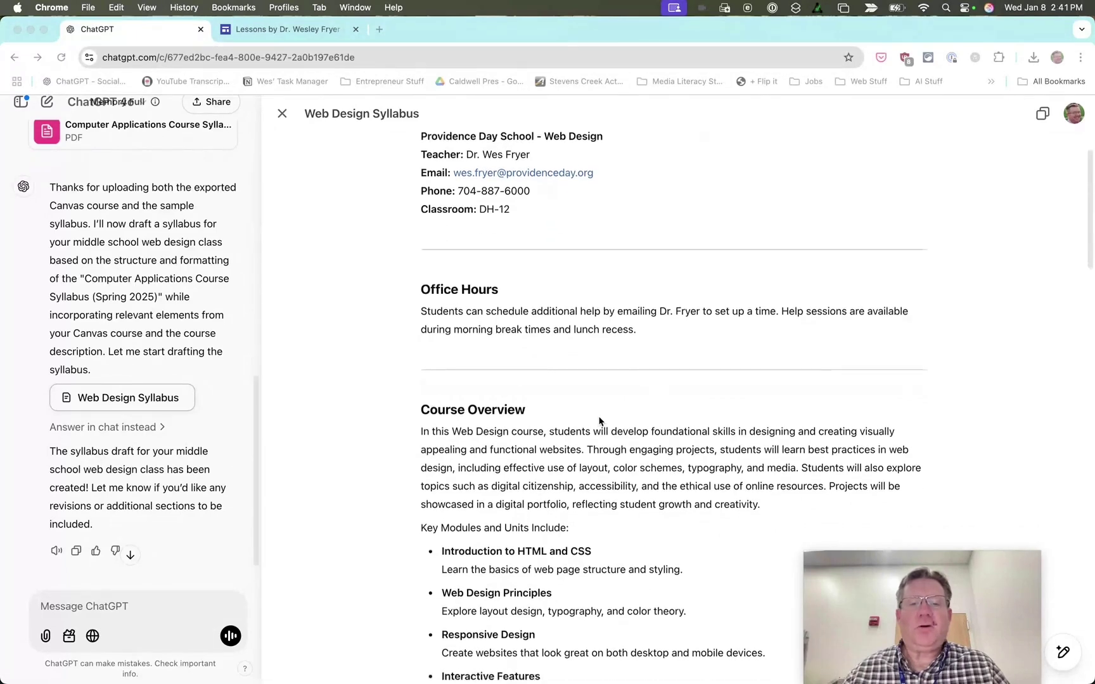
scroll(600, 422, "down", 8)
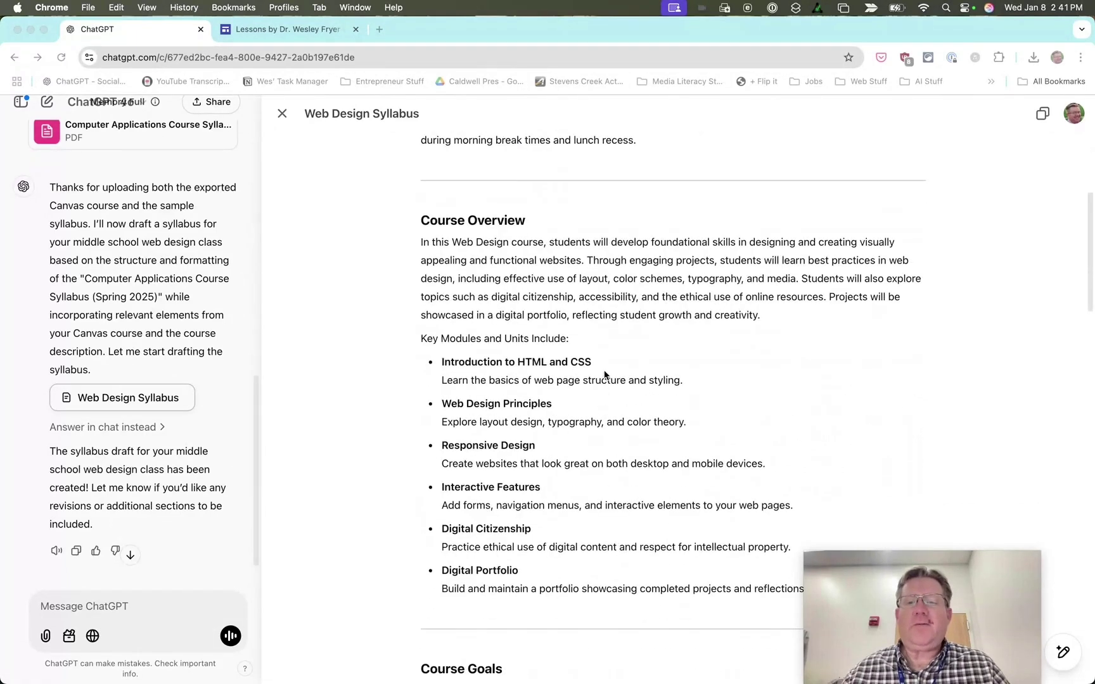
scroll(604, 376, "down", 1)
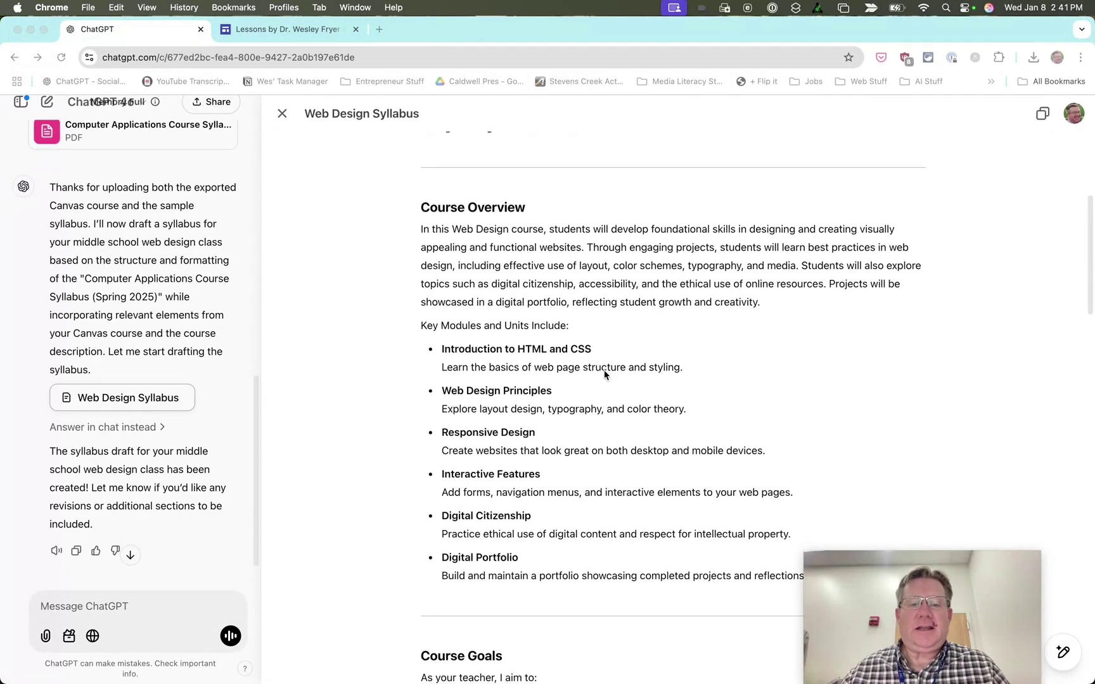
scroll(604, 375, "down", 1)
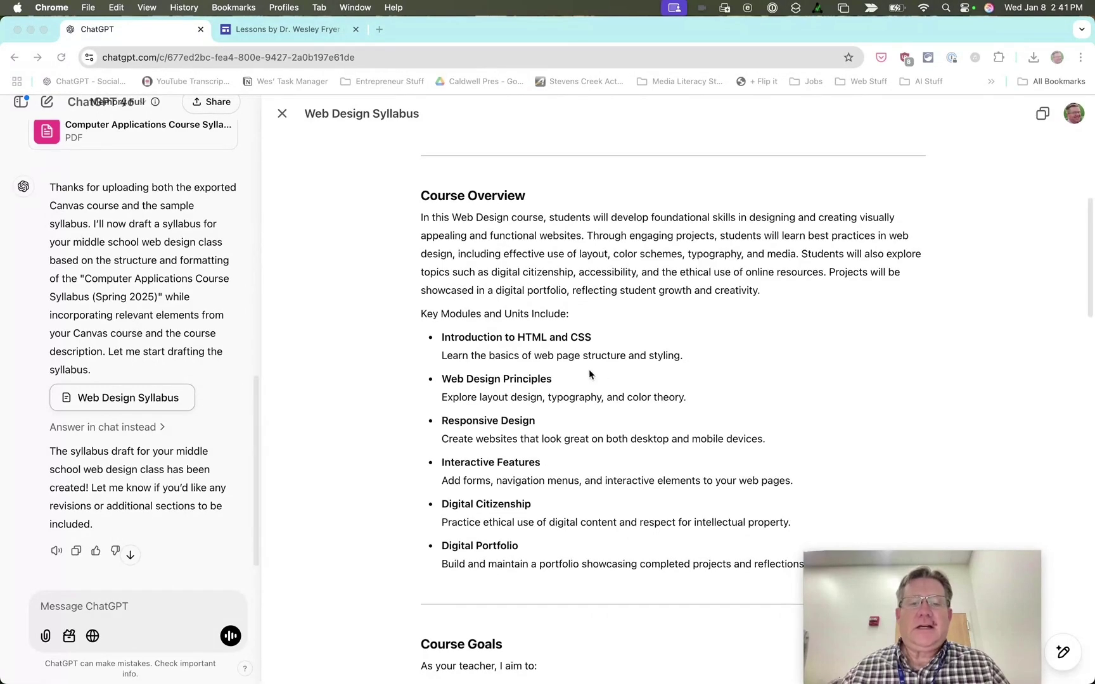
scroll(549, 353, "down", 3)
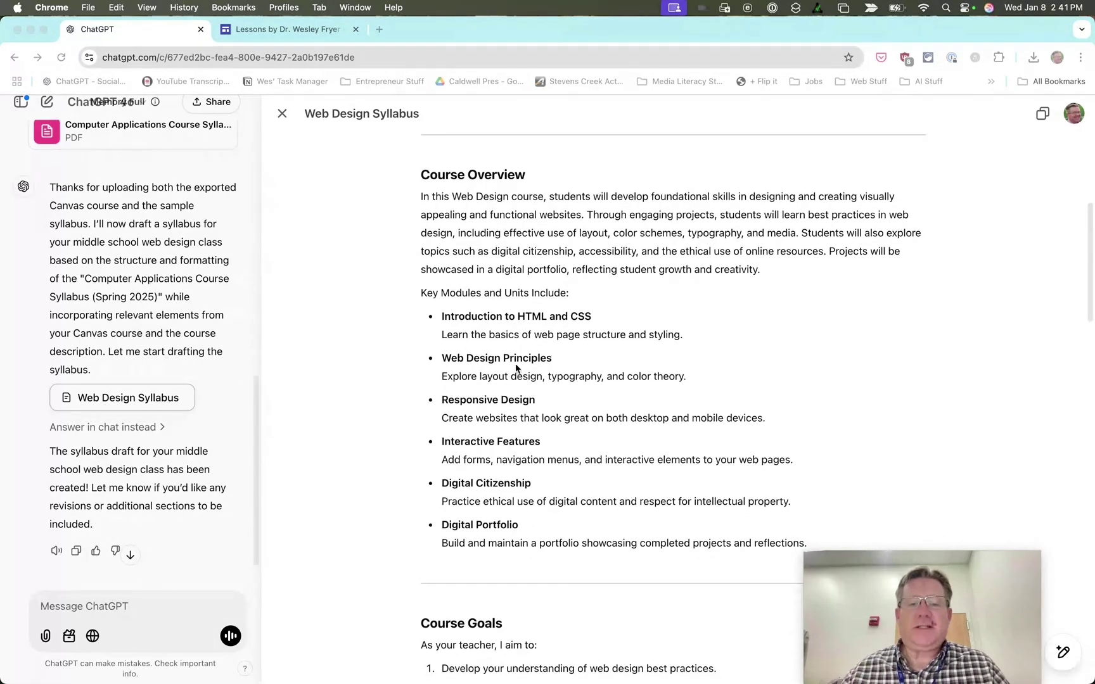
scroll(509, 411, "down", 1)
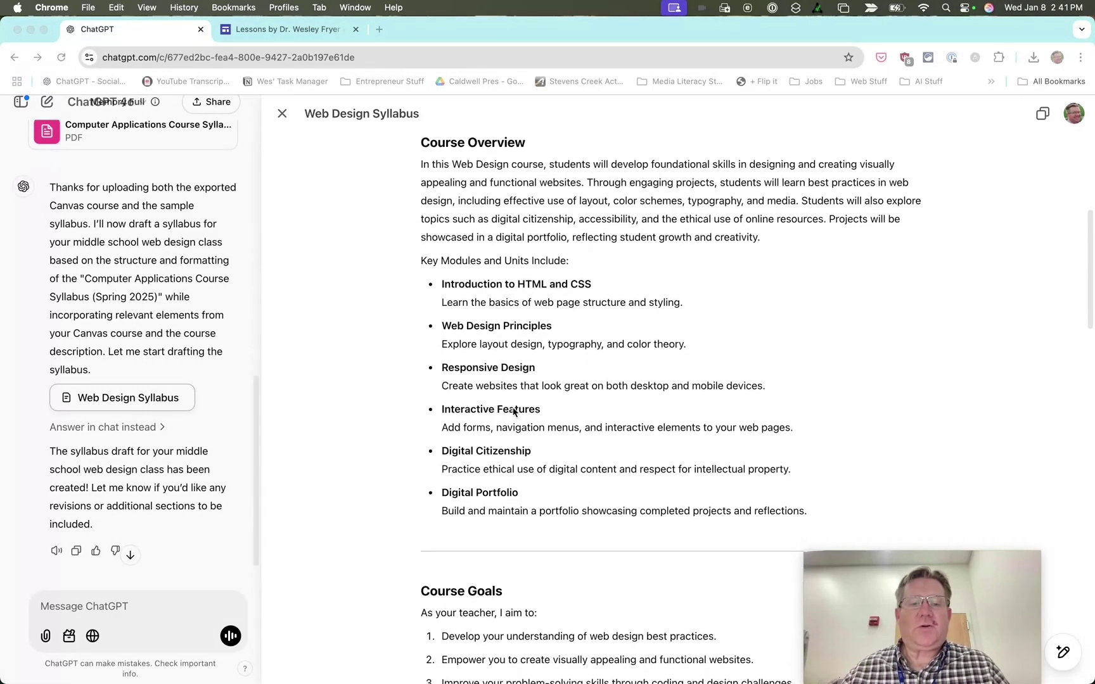
scroll(511, 444, "down", 15)
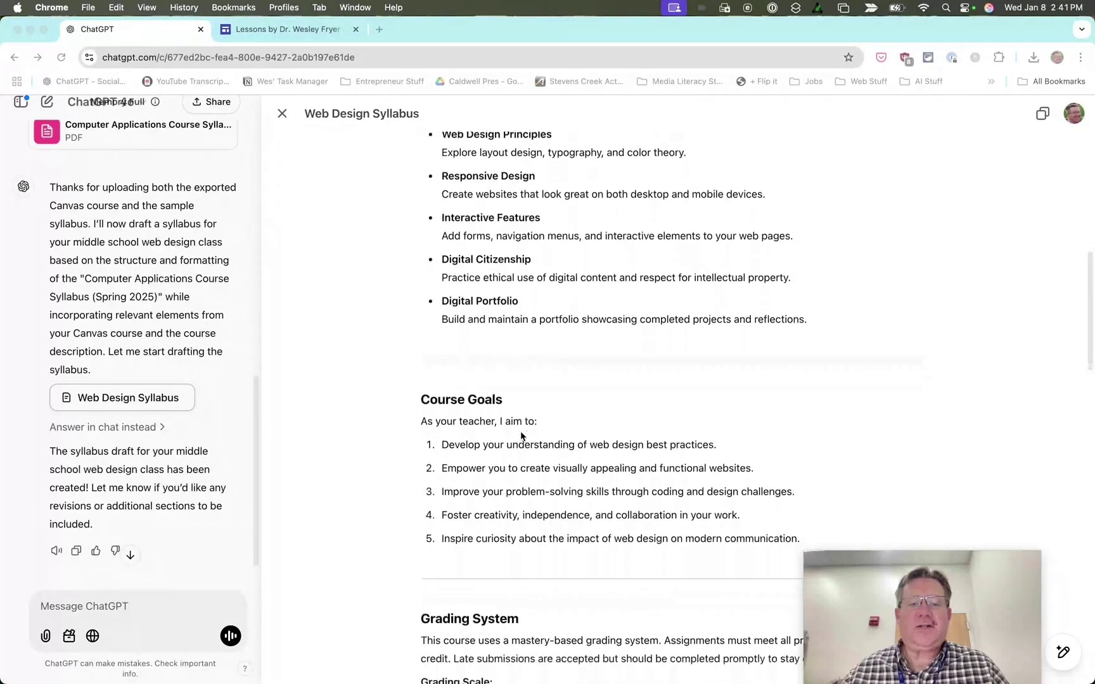
scroll(526, 411, "down", 8)
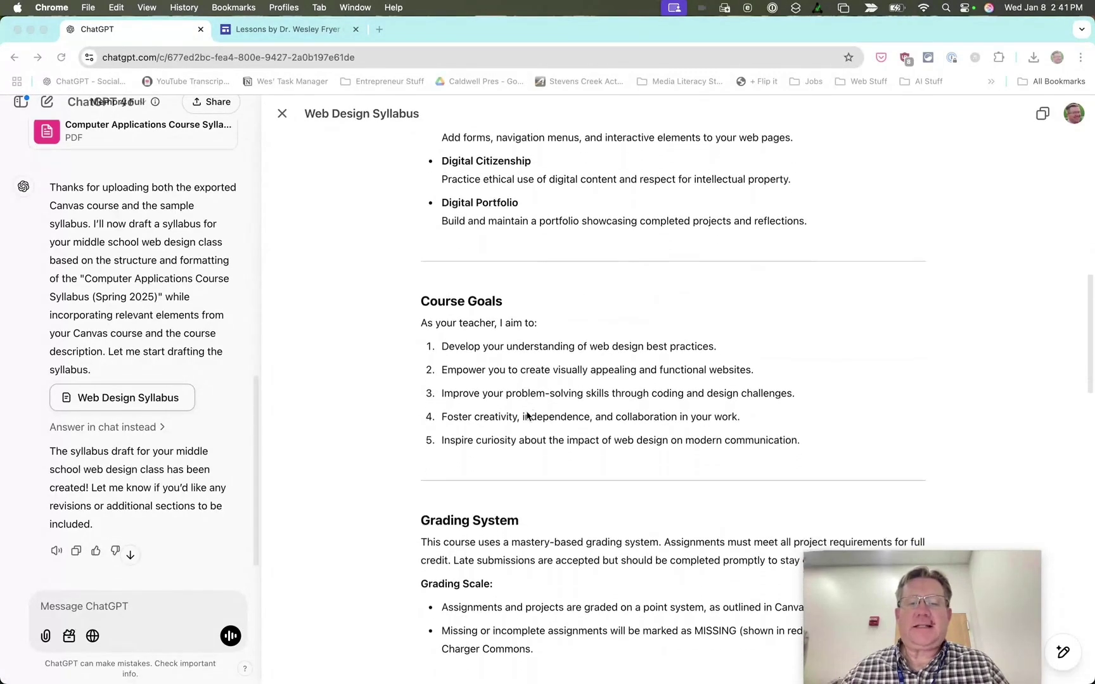
scroll(529, 391, "down", 10)
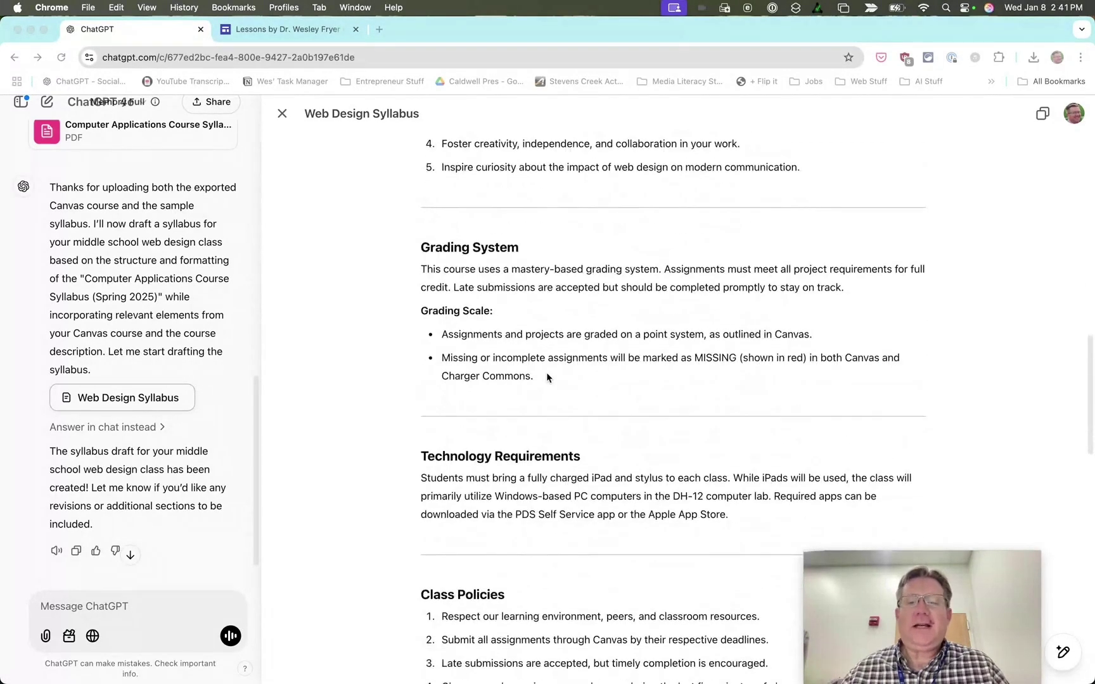
scroll(537, 381, "down", 7)
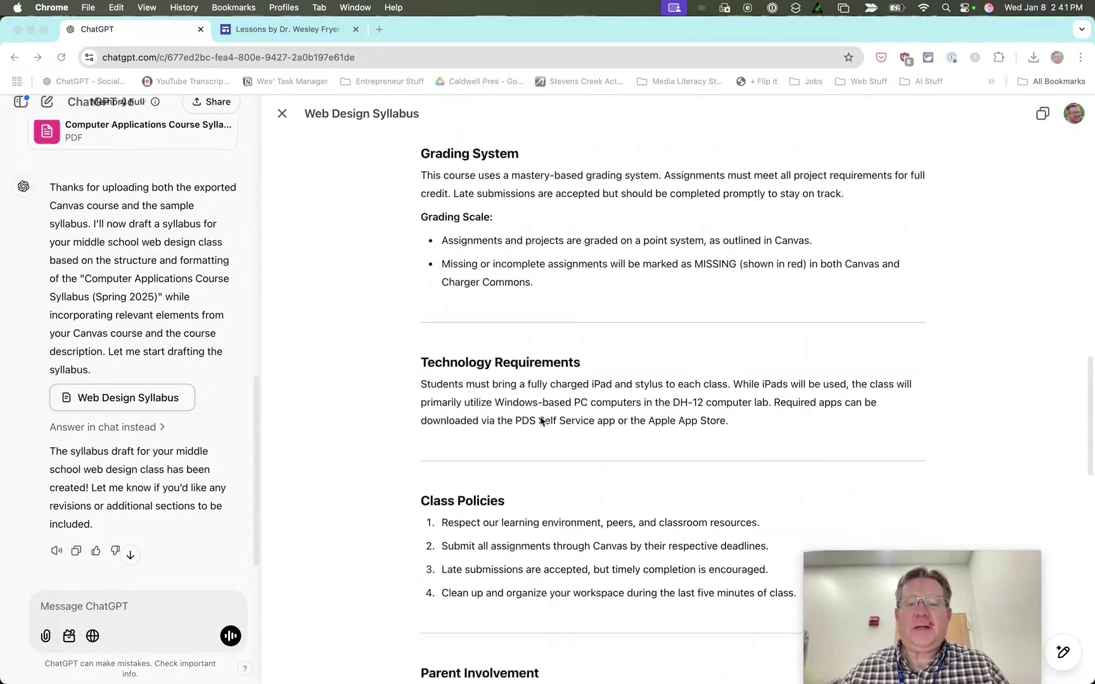
scroll(542, 413, "down", 1)
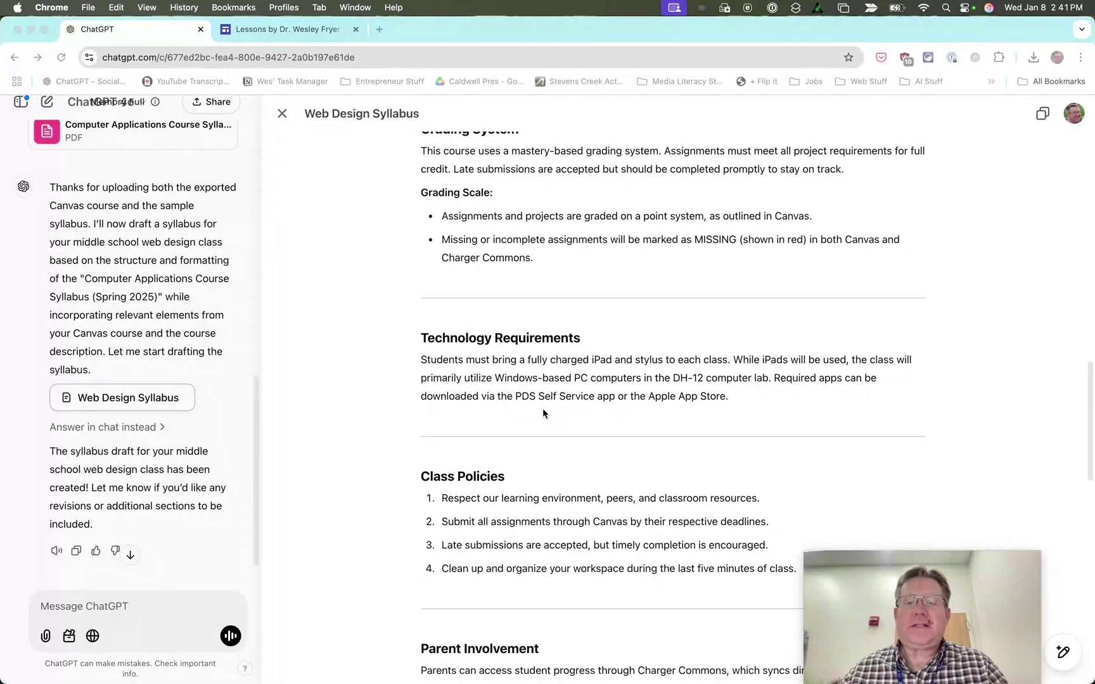
Step: In the Technology Requirements paragraph, replace "Windows-based PC" with "MacOS based laptop" and change the computer lab's room to DH-18
left_click(696, 383)
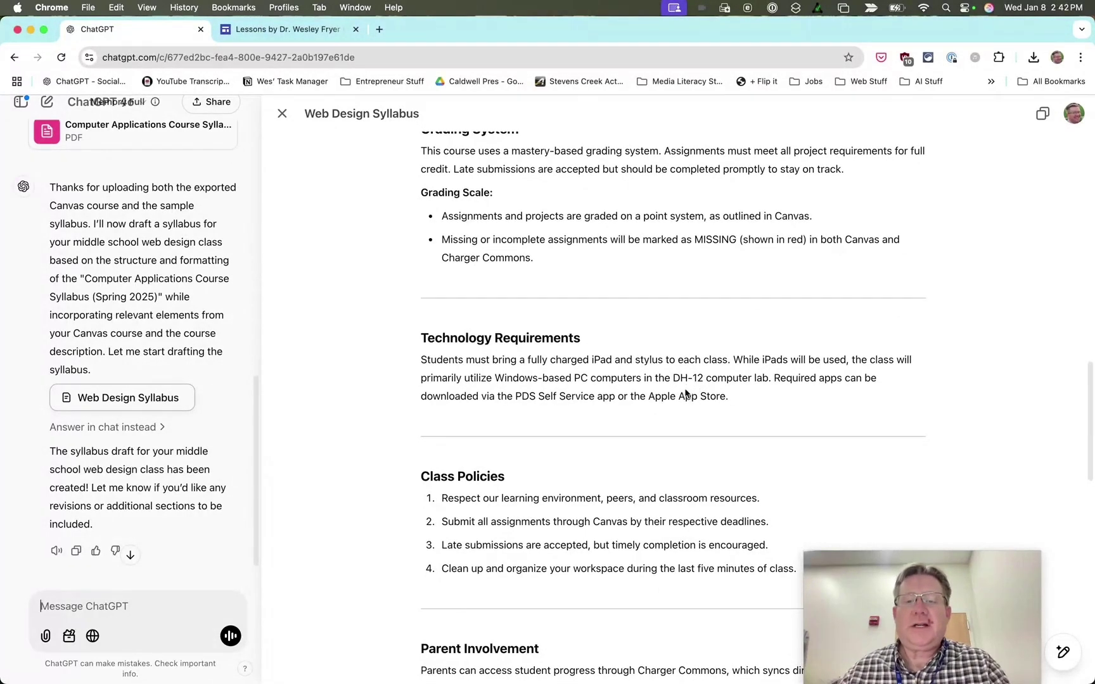
double_click(524, 380)
left_click_drag(524, 380, 587, 379)
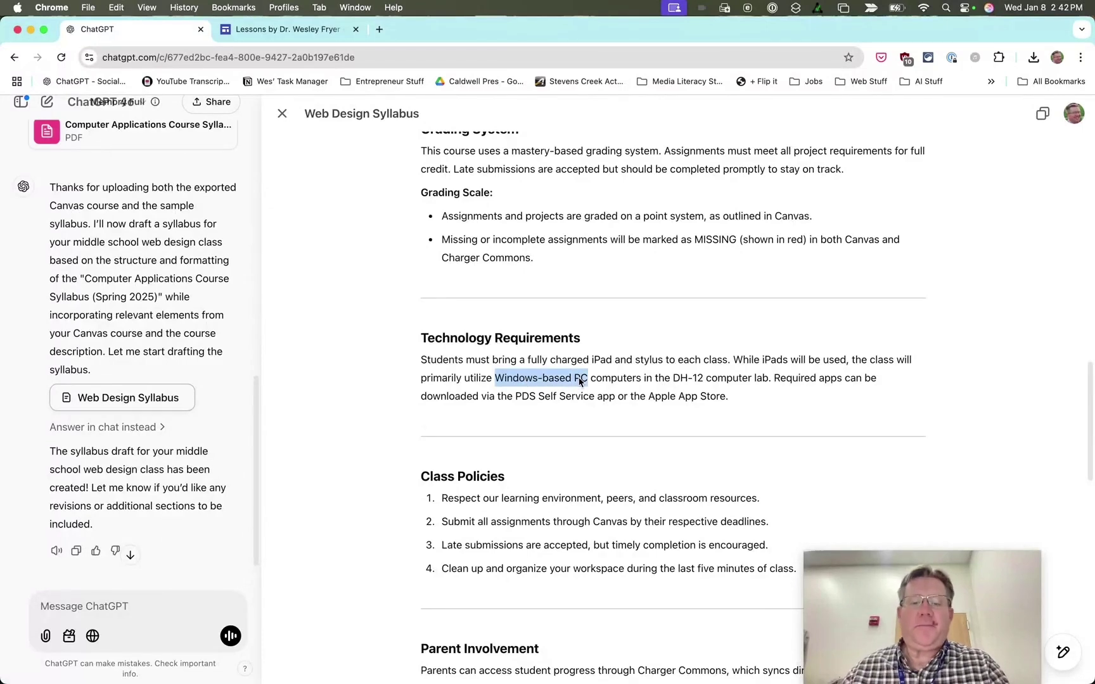
type("MacOS based laptop")
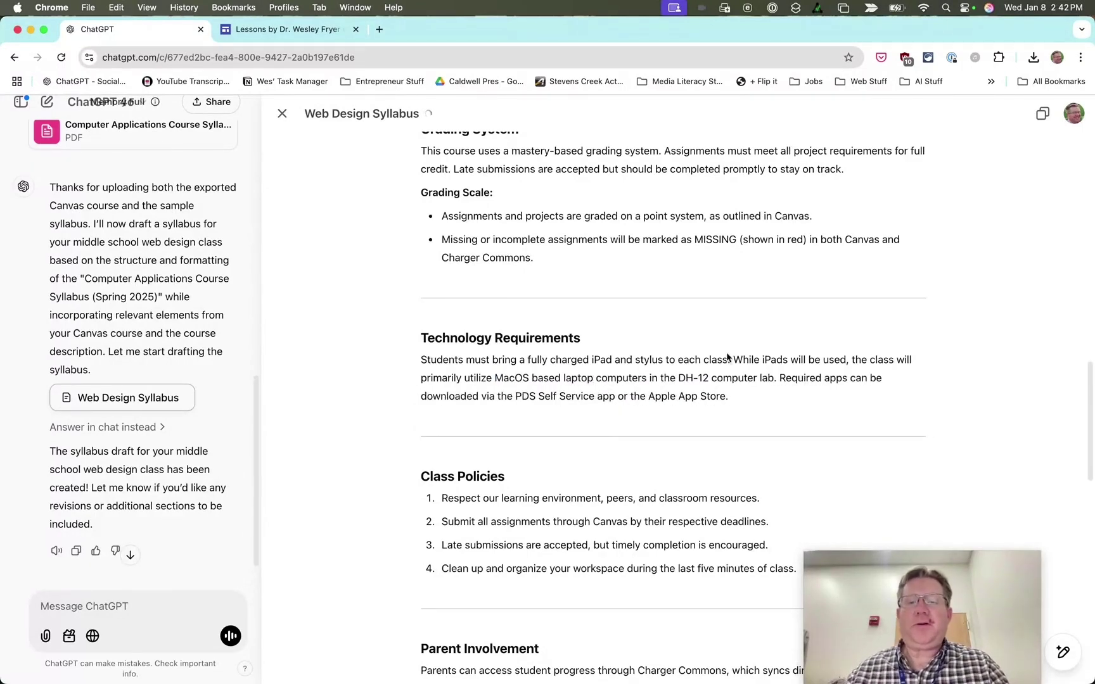
left_click(709, 378)
key("BackSpace")
type("8")
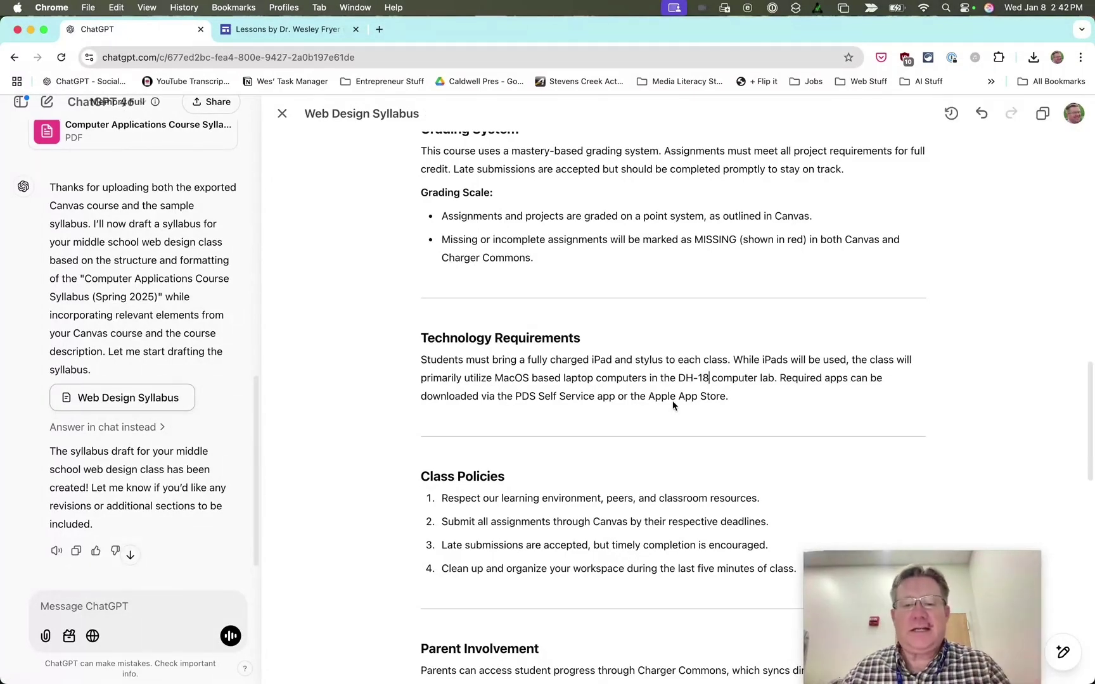
Step: Add the bullet "Google Docs, Slides, Sheets, Forms, Maps, etc." below Google Sites in the Digital Tools and Resources list
scroll(674, 401, "down", 5)
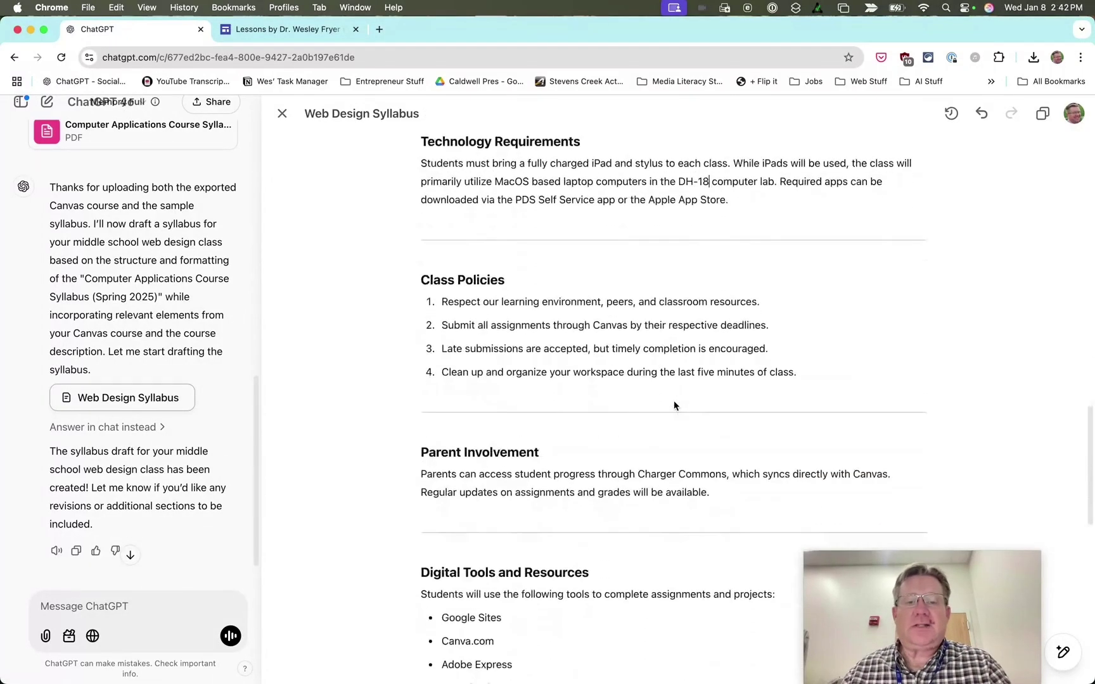
scroll(674, 402, "down", 2)
scroll(674, 401, "down", 5)
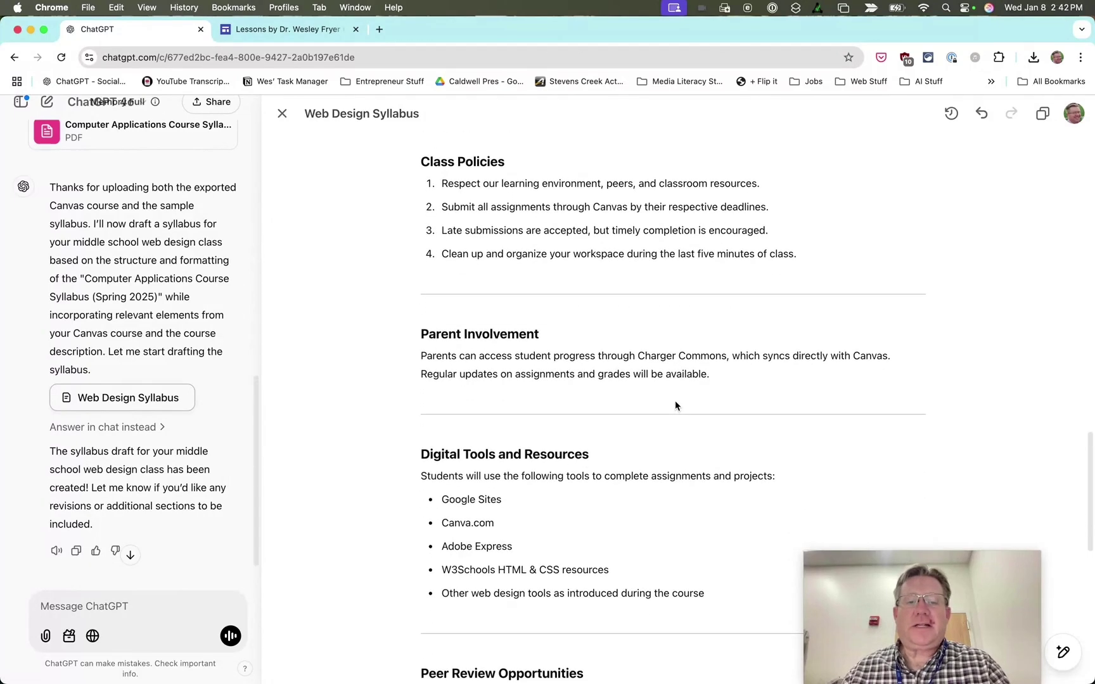
scroll(675, 406, "down", 2)
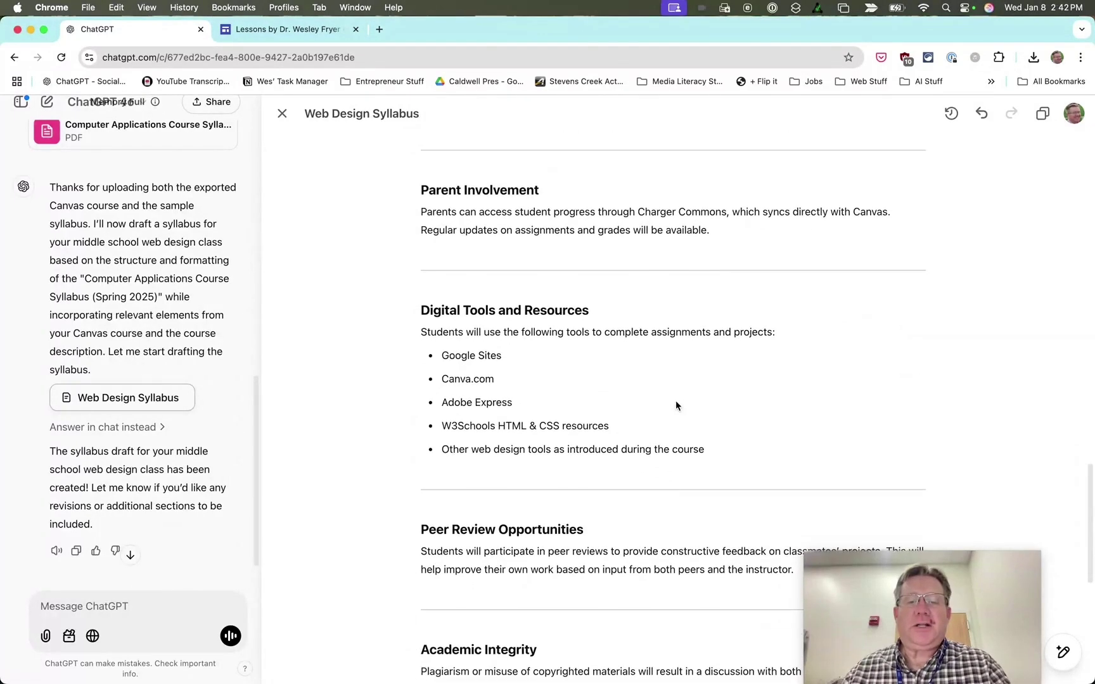
scroll(675, 406, "down", 1)
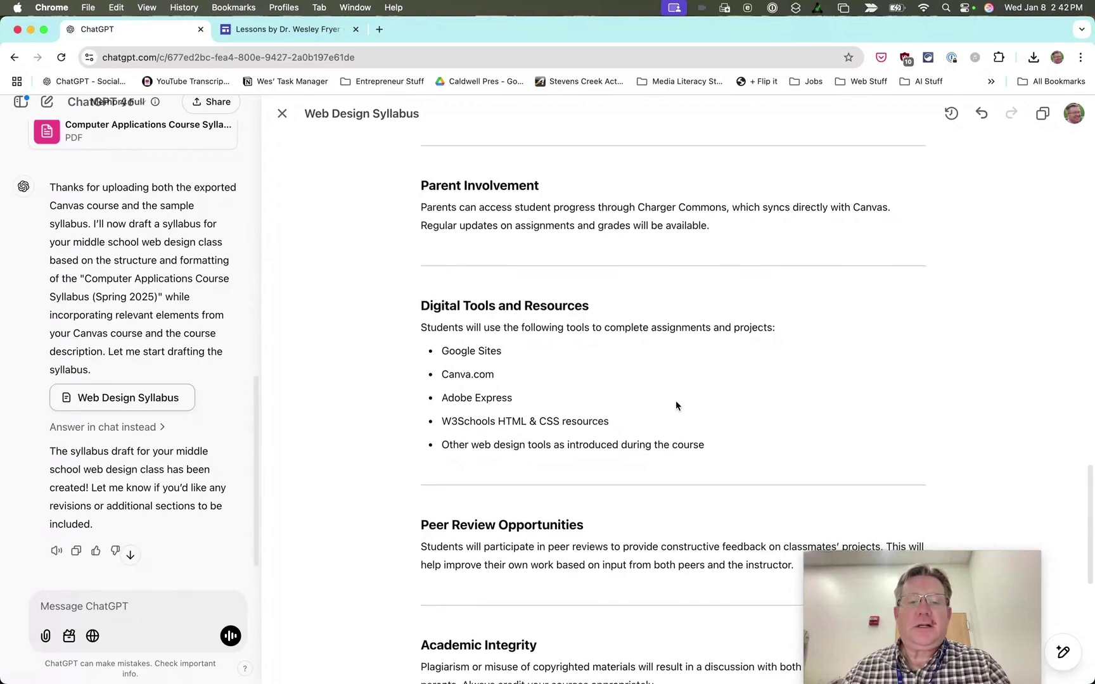
scroll(675, 406, "down", 1)
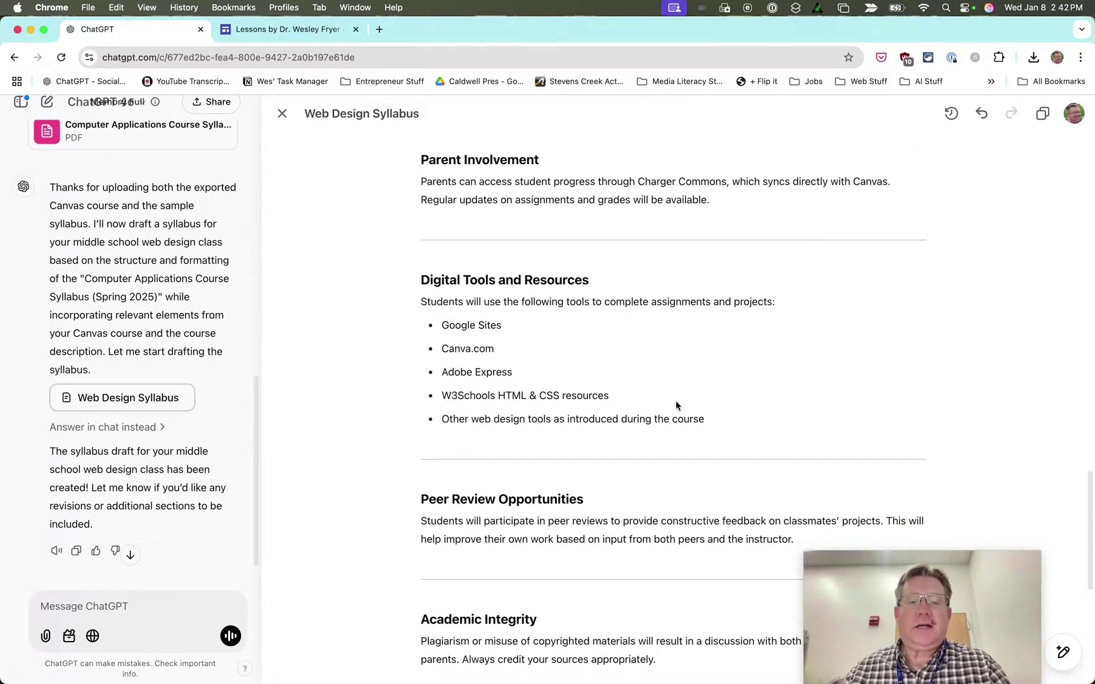
scroll(675, 405, "down", 1)
scroll(675, 402, "down", 1)
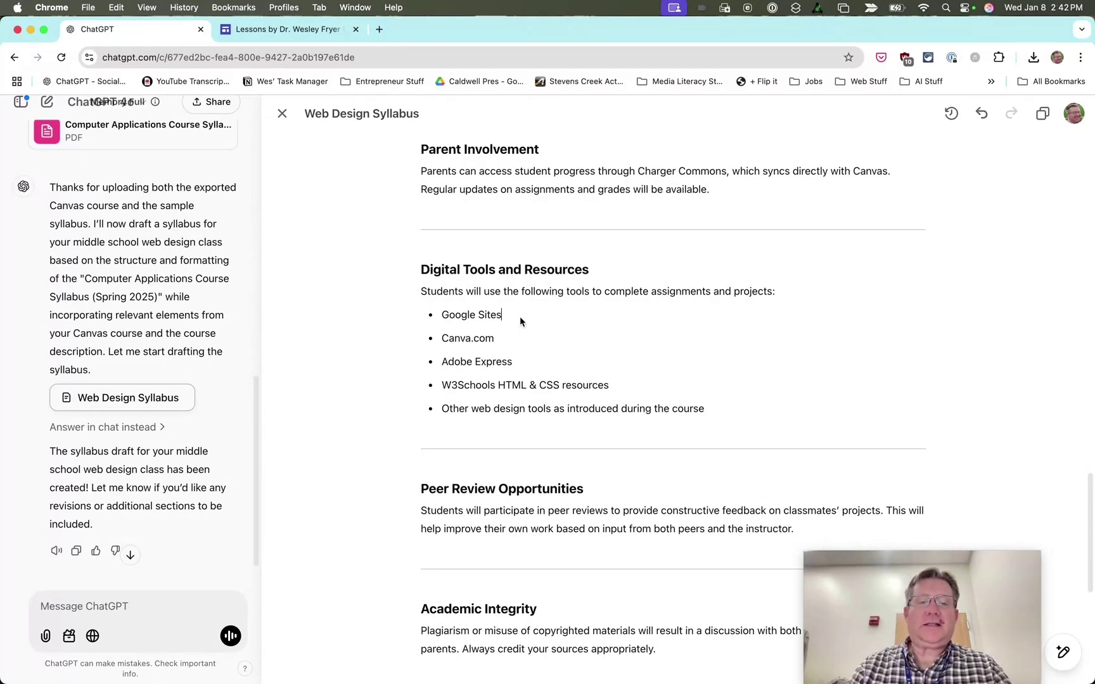
key("Return")
type("Google Docs, Slides, Sheets, Forms, Maps, etc.")
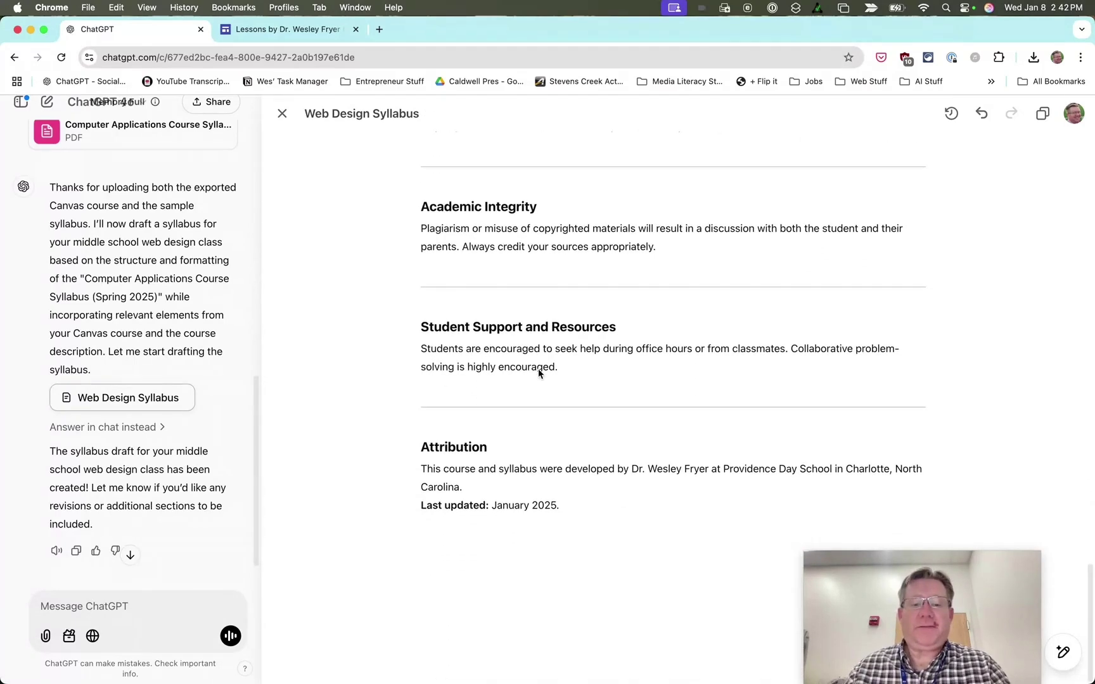
Step: Select and copy the entire syllabus text, from the course title through the last-updated line under Attribution
scroll(538, 373, "up", 20)
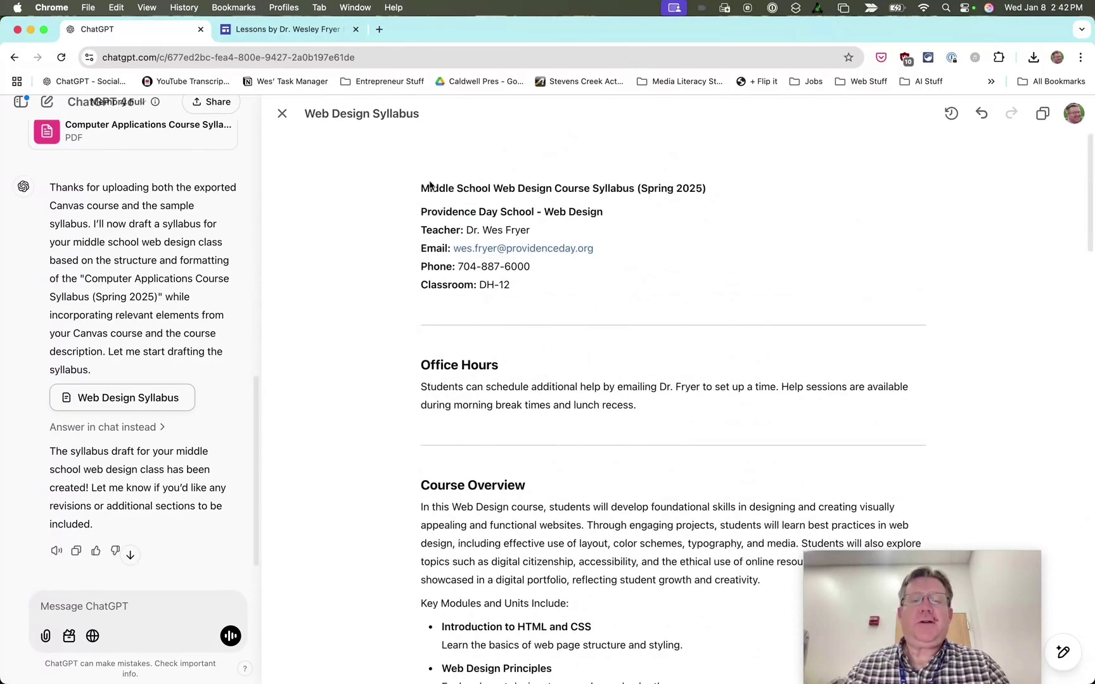
left_click_drag(422, 189, 503, 365)
scroll(508, 366, "down", 5)
scroll(510, 368, "down", 15)
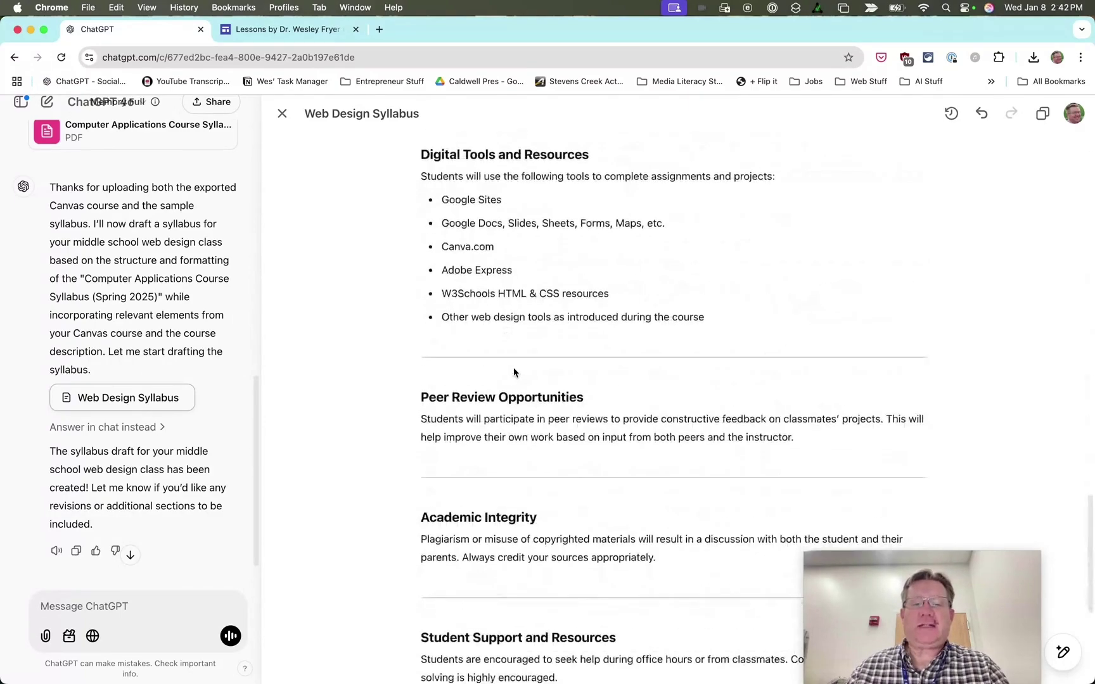
left_click(566, 505, "shift")
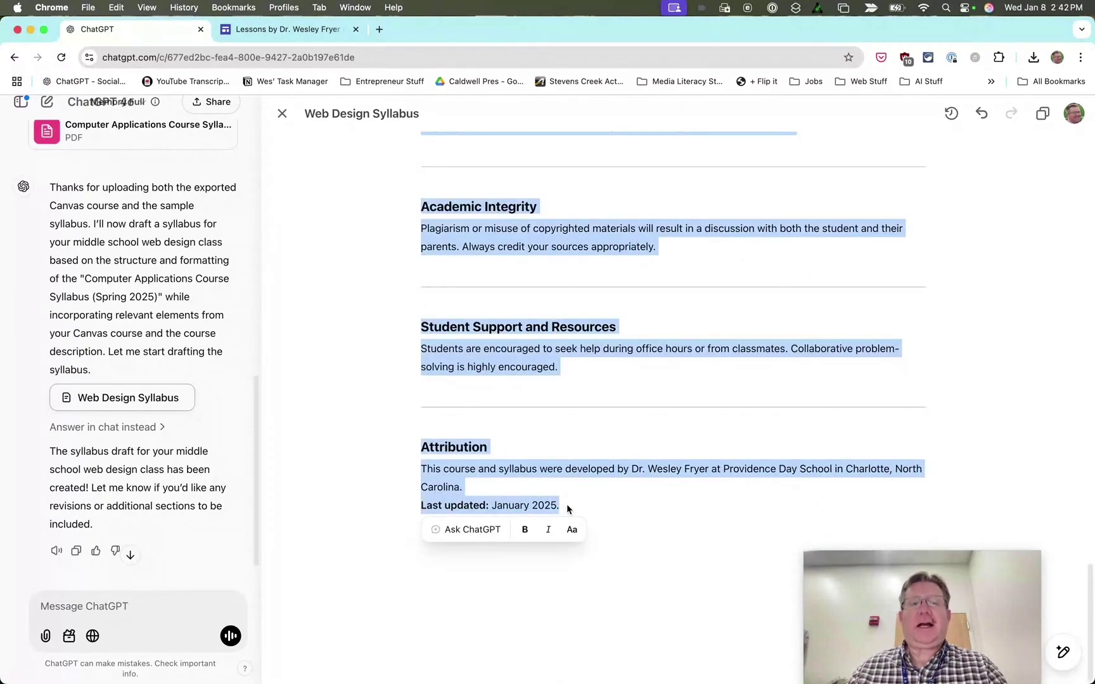
Step: Create a blank Google Docs document in a new browser tab using doc.new
key("super+t")
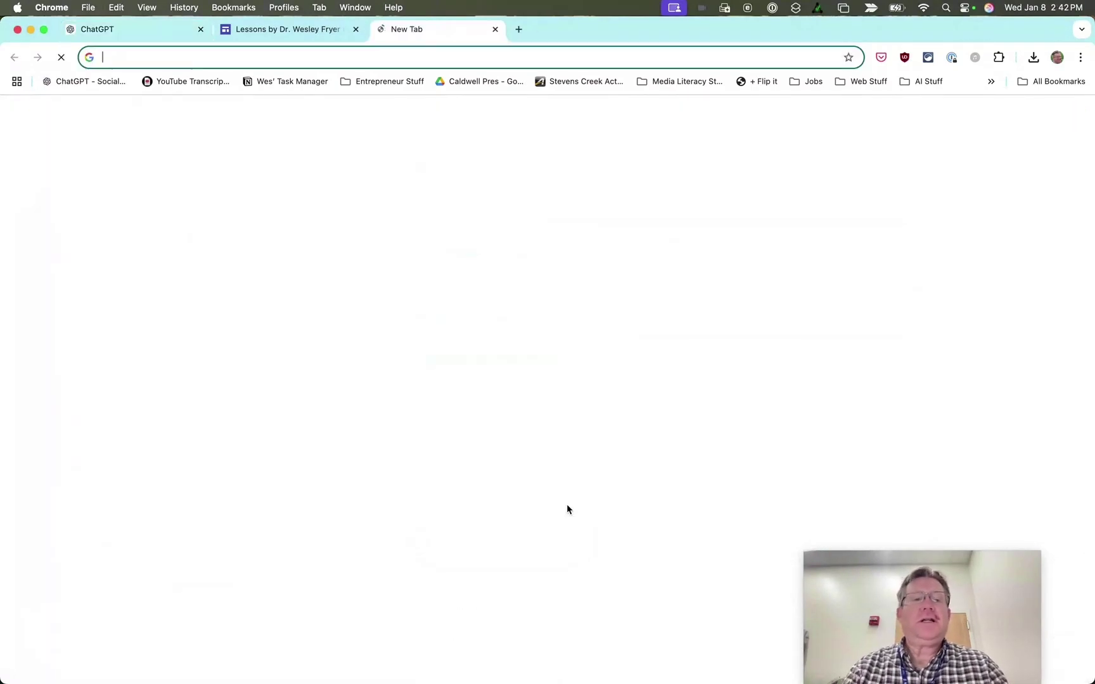
type("doc.new")
key("Return")
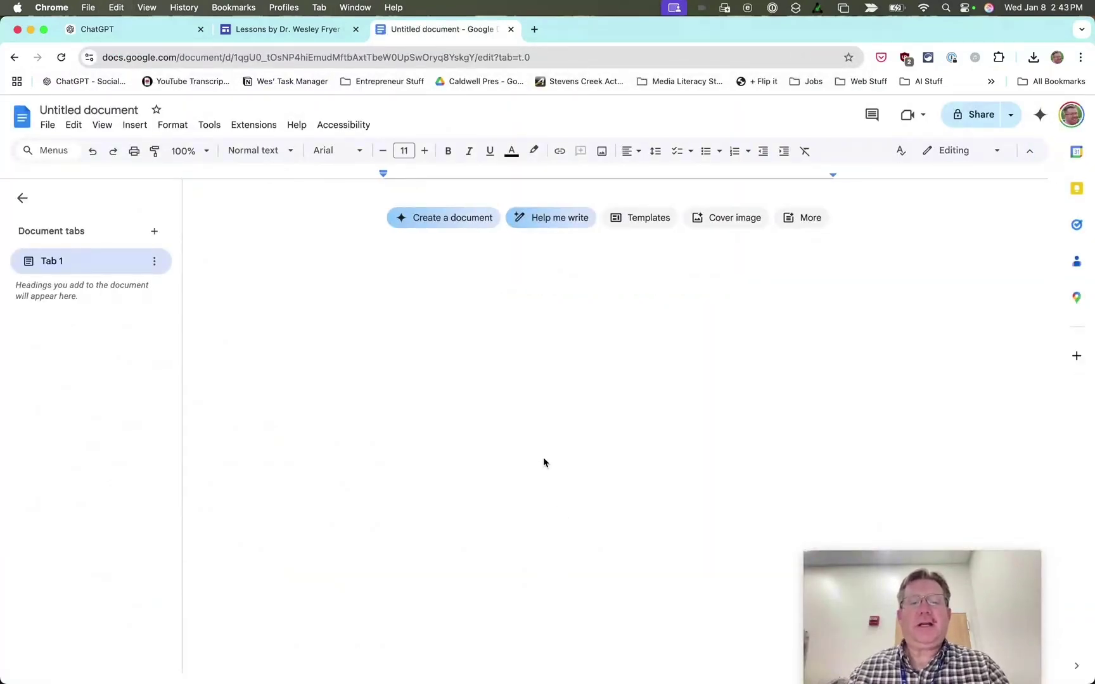
Step: Paste the copied syllabus into the blank document and title the file "Middle School Web Design Course Syllabus (Spring 2025)"
key("super+v")
scroll(545, 443, "up", 15)
scroll(547, 433, "up", 5)
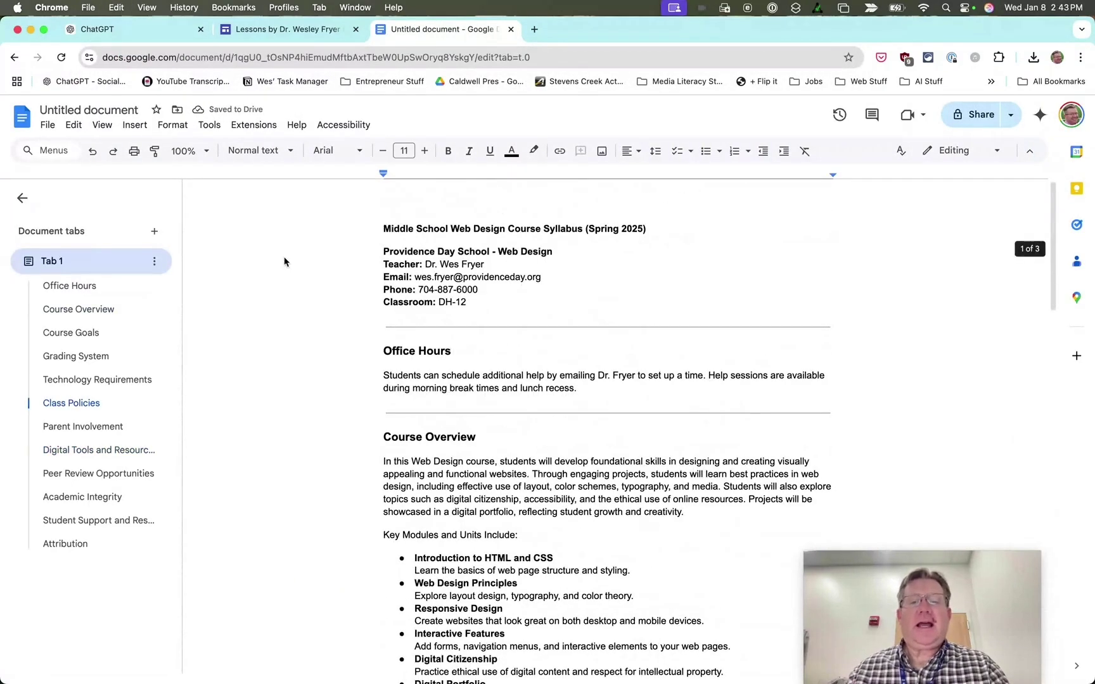
left_click(99, 111)
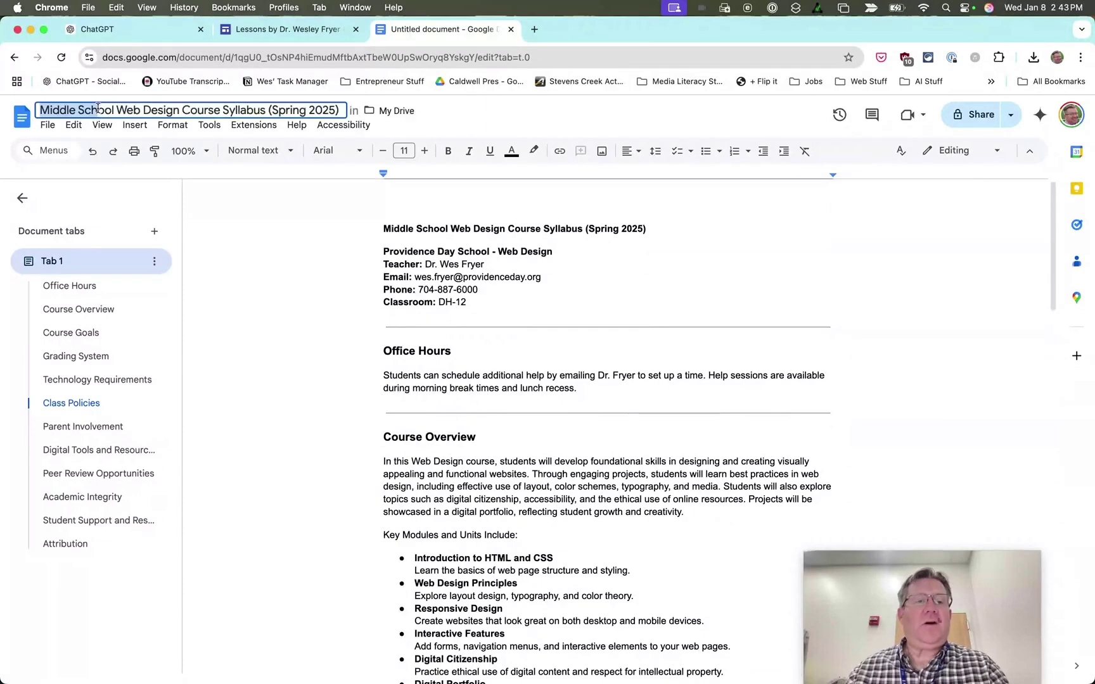